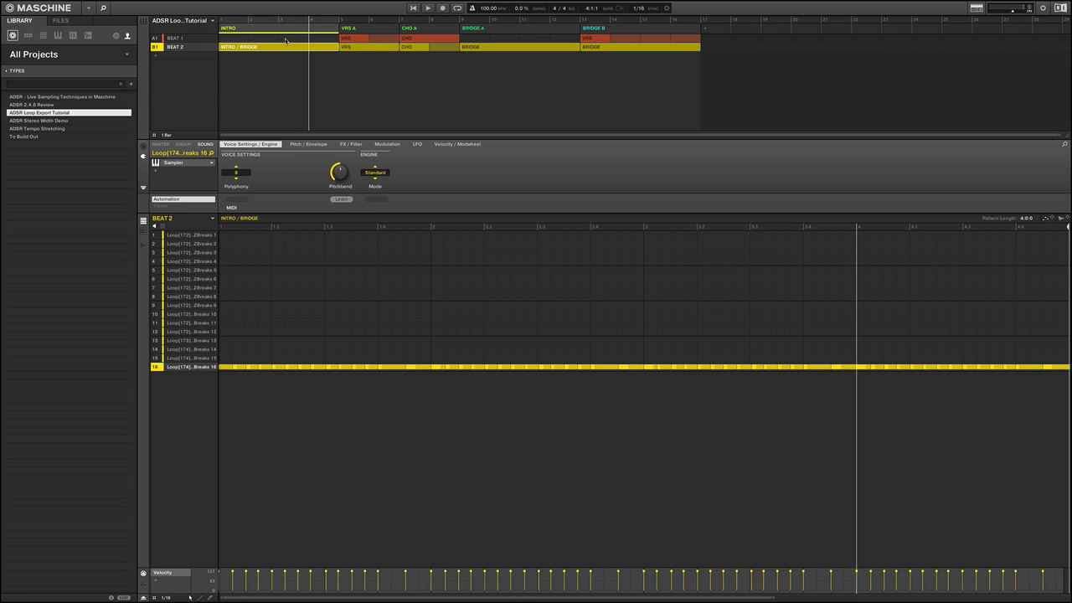
Play the song from scenes VRS A, CHO A, BRIDGE A and BRIDGE B in turn
mouse_move(185, 51)
key("space")
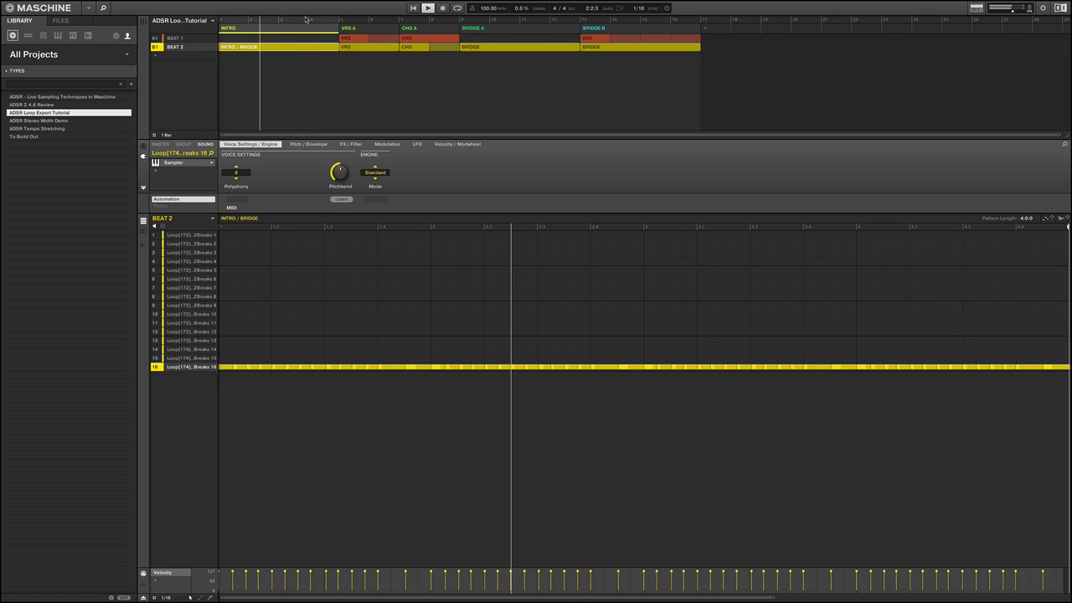
left_click(334, 32)
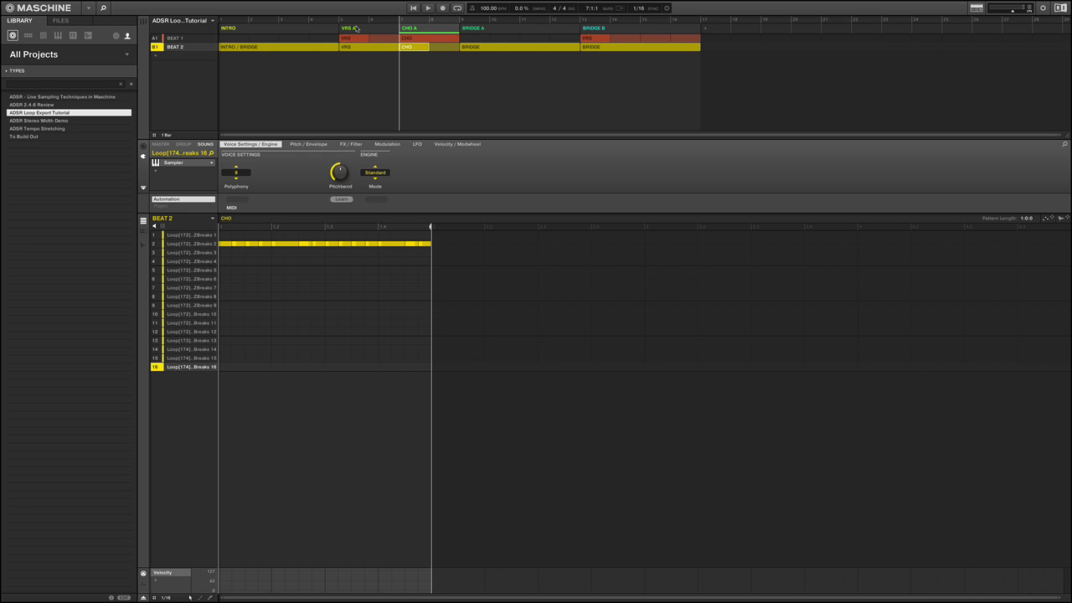
key("space")
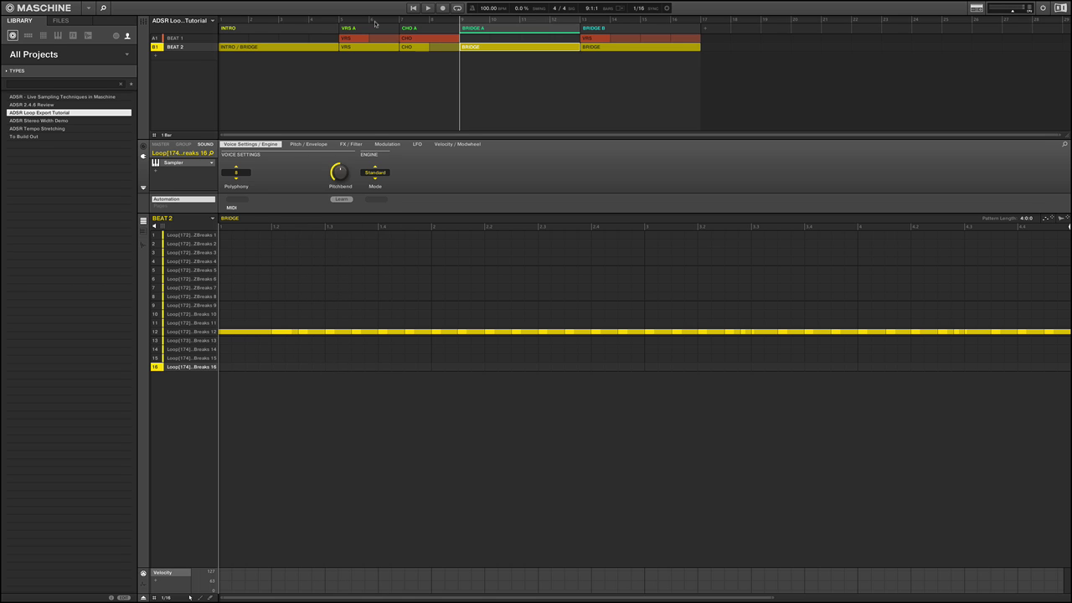
key("space")
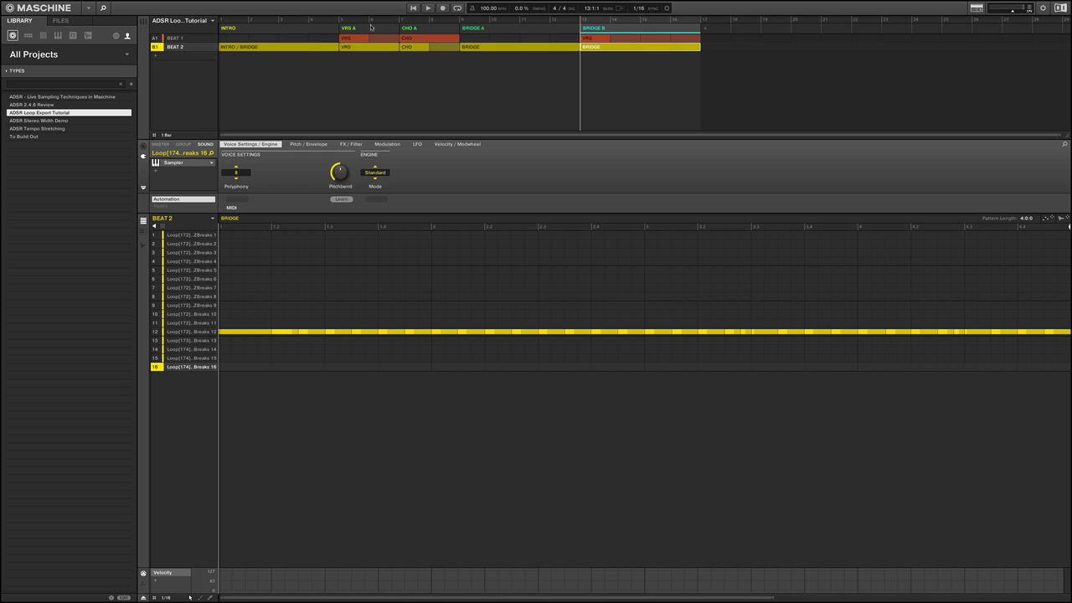
key("space")
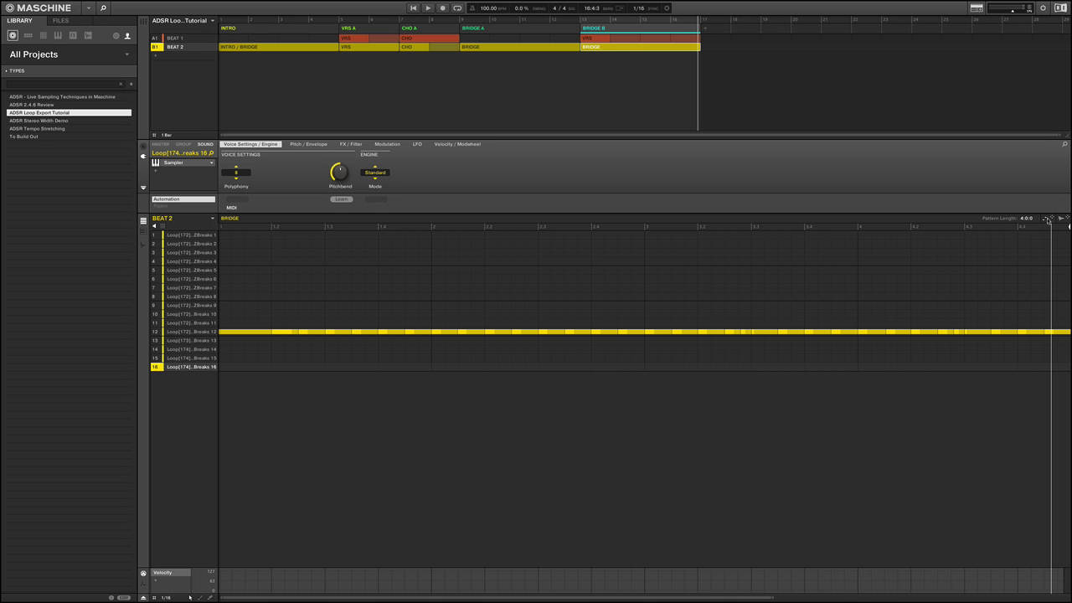
Turn on looping over the BRIDGE B section, bars 13–17
mouse_move(1046, 219)
left_mouse_down()
mouse_move(1027, 245)
mouse_move(1043, 219)
mouse_move(1060, 219)
mouse_move(1036, 254)
mouse_move(1059, 220)
left_mouse_up()
left_click(459, 9)
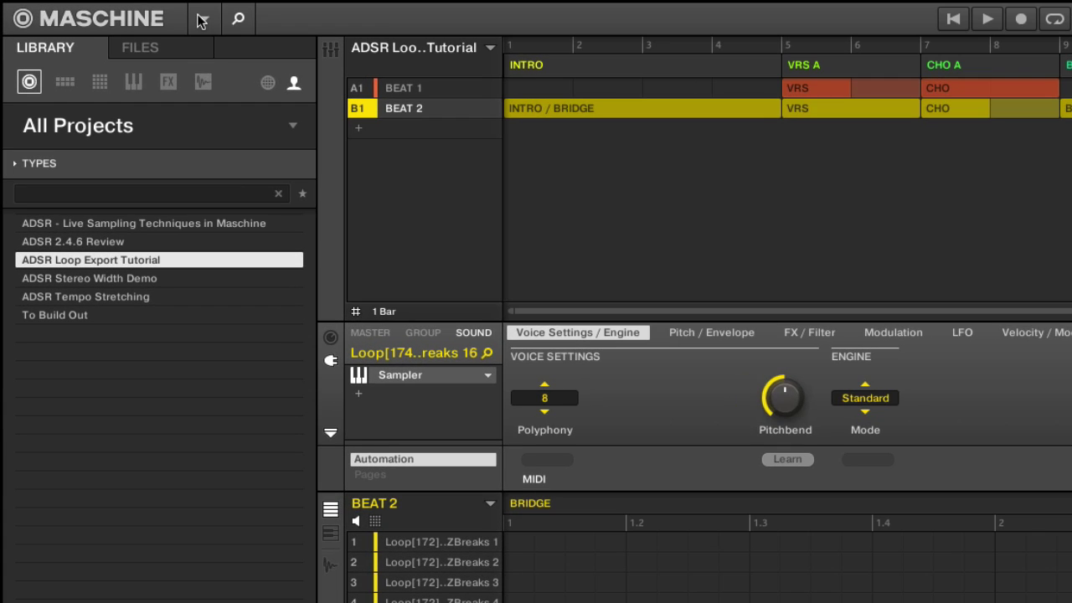
Open Export Audio and, in Options, toggle normalization and switch on Loop Optimize
left_click(87, 7)
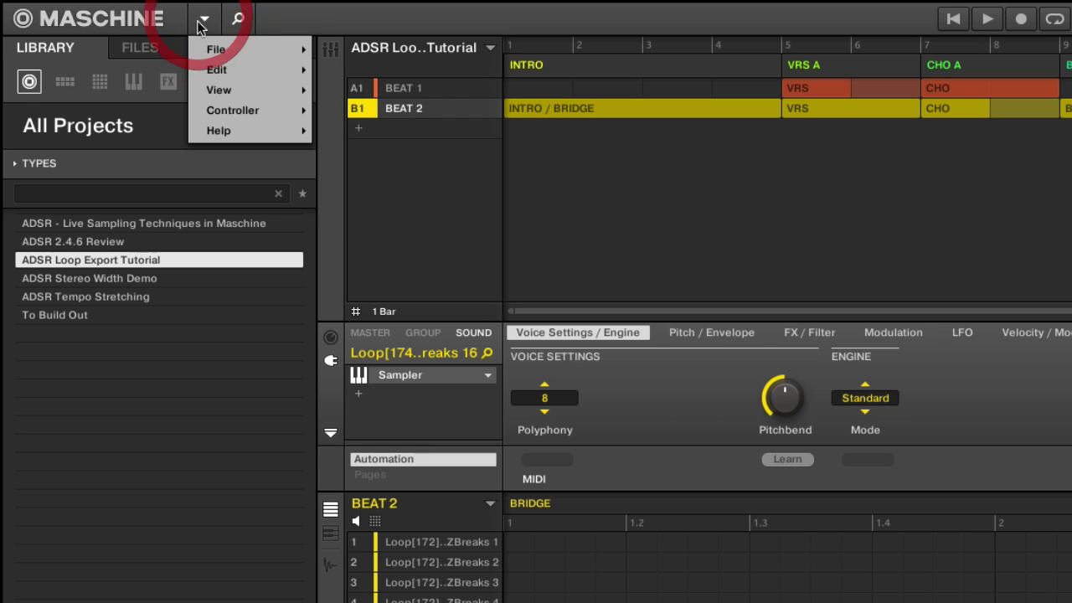
mouse_move(92, 22)
left_click(404, 197)
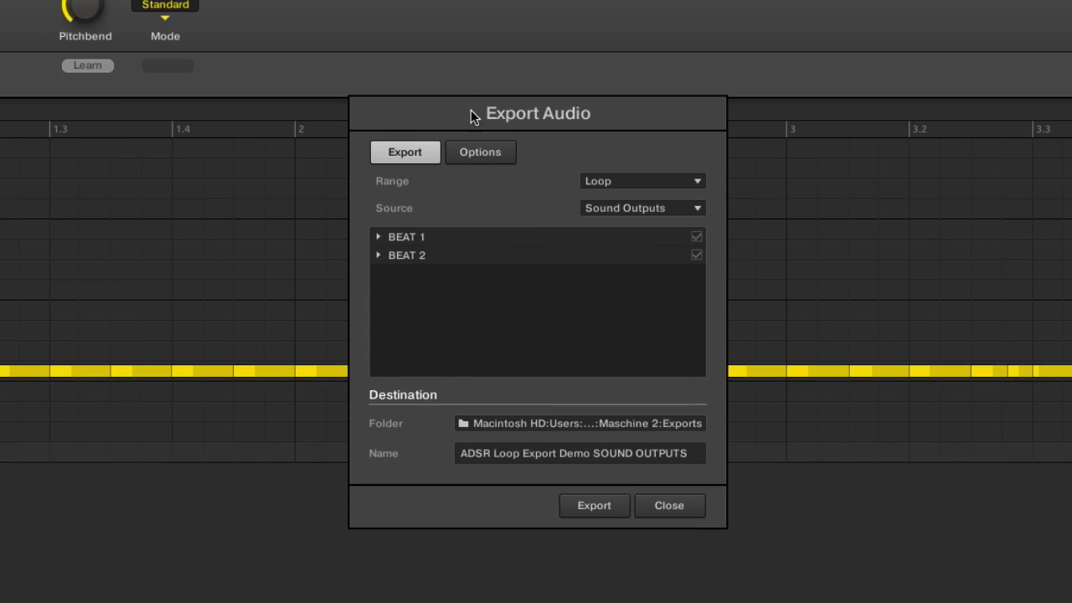
left_click(465, 158)
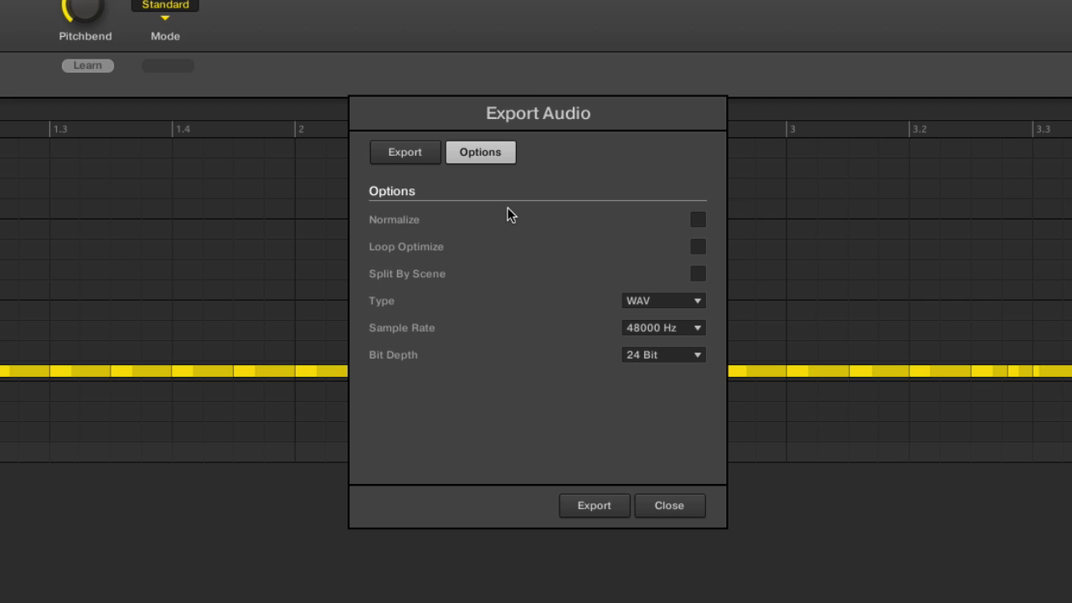
left_click(697, 220)
left_click(698, 247)
Keep Range at Loop, turn off Split By Scene and keep WAV as the file type
left_click(401, 154)
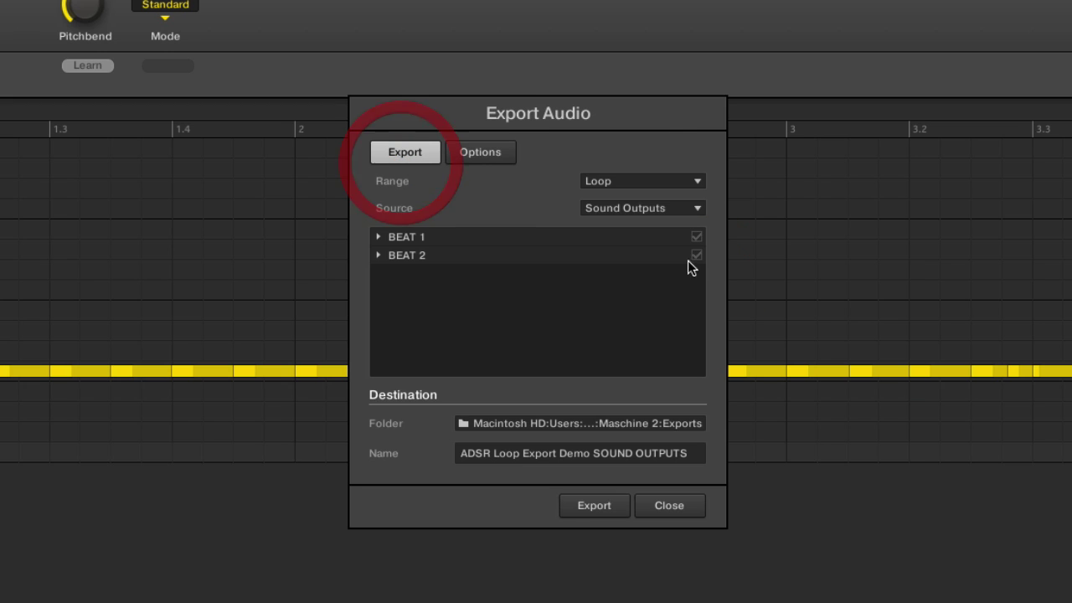
left_click(636, 181)
left_click(457, 179)
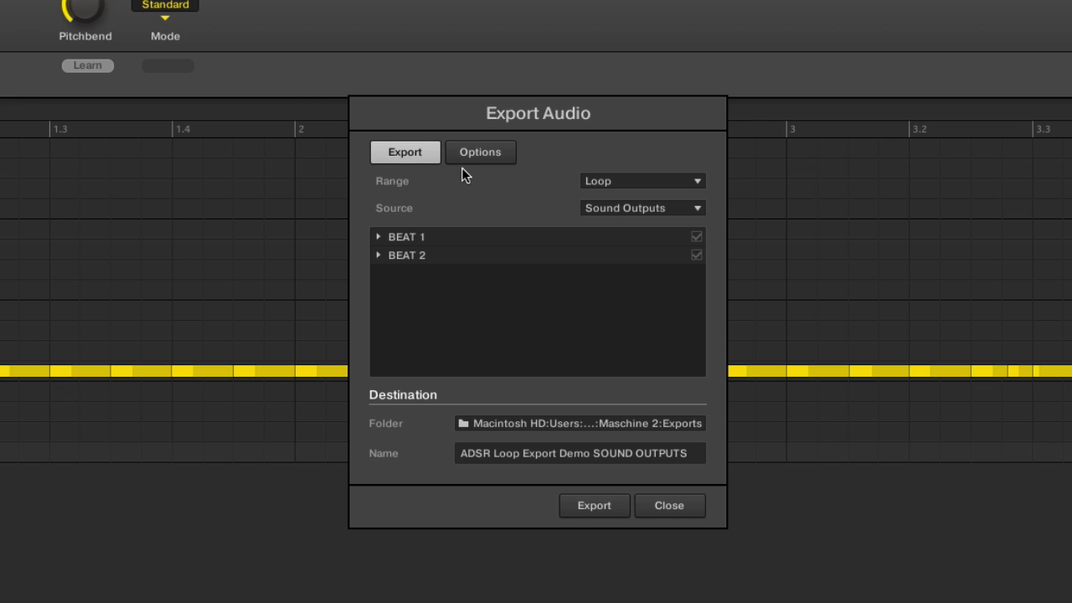
left_click(492, 155)
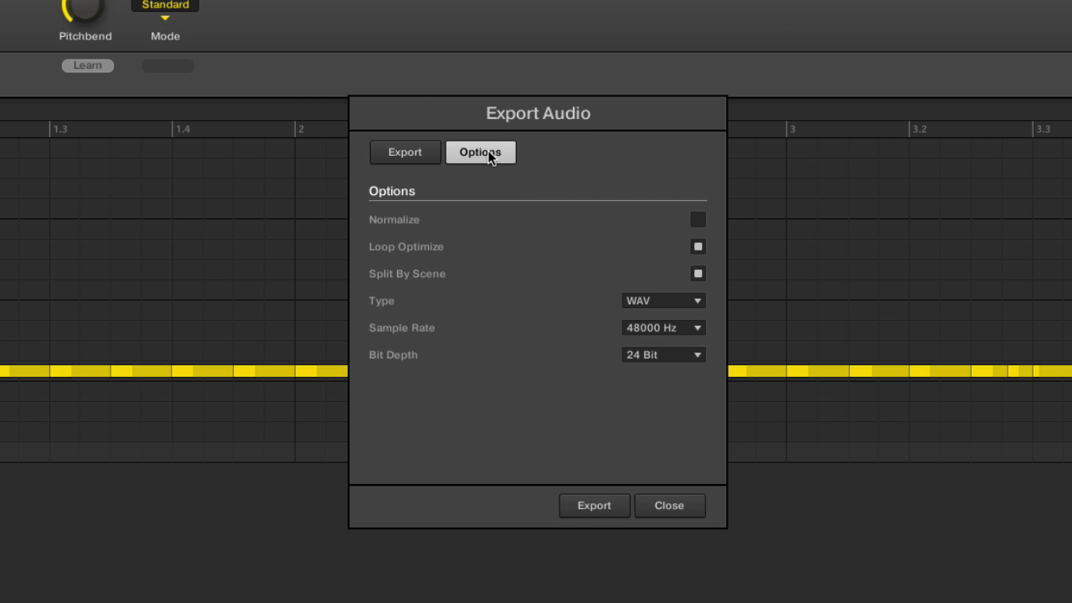
left_click(697, 274)
left_click(668, 299)
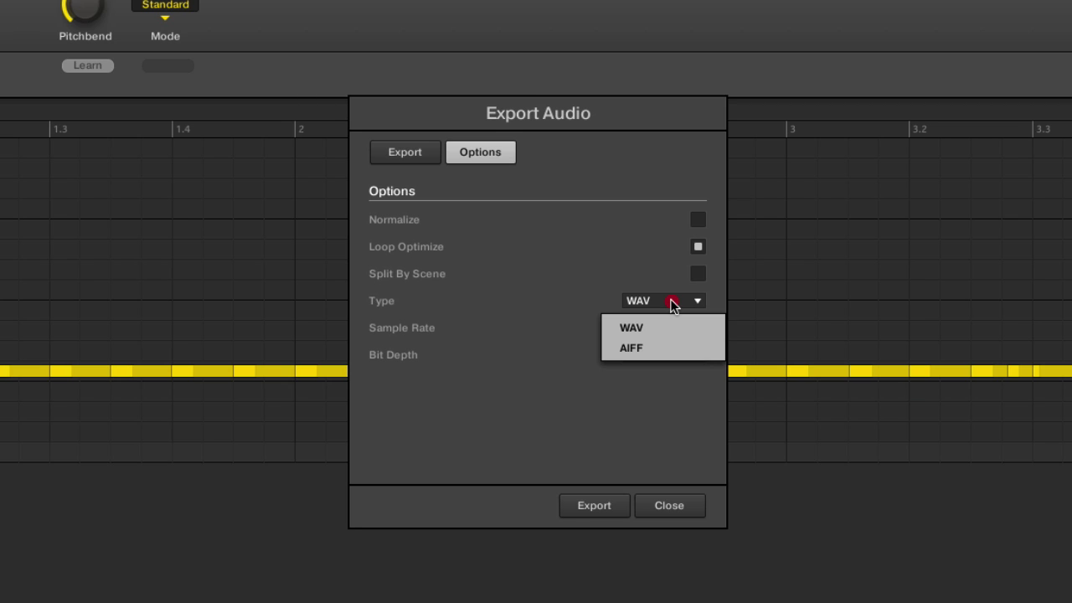
left_click(620, 327)
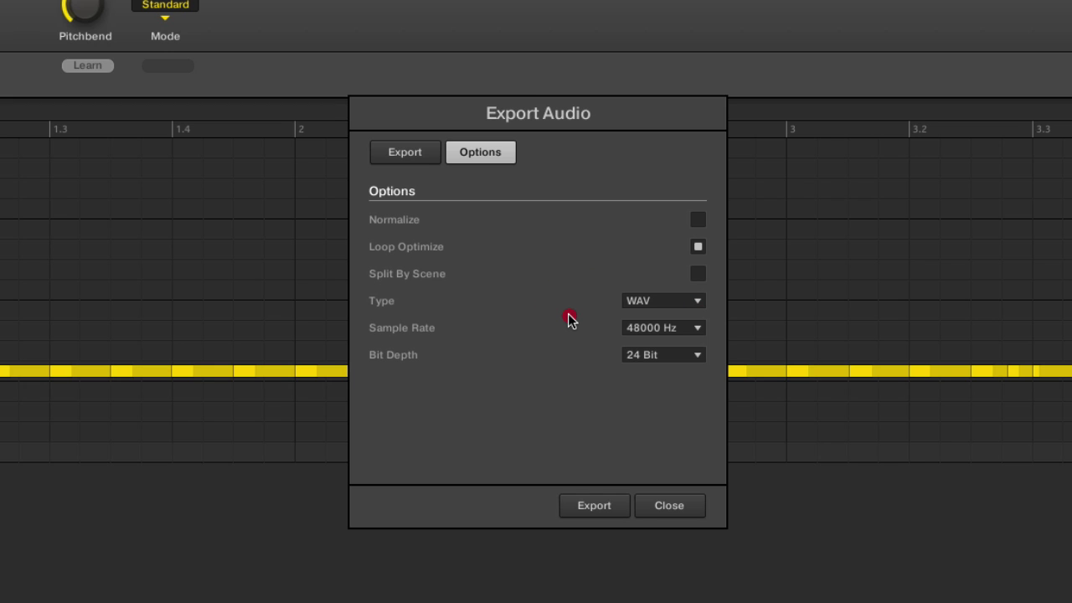
left_click(569, 316)
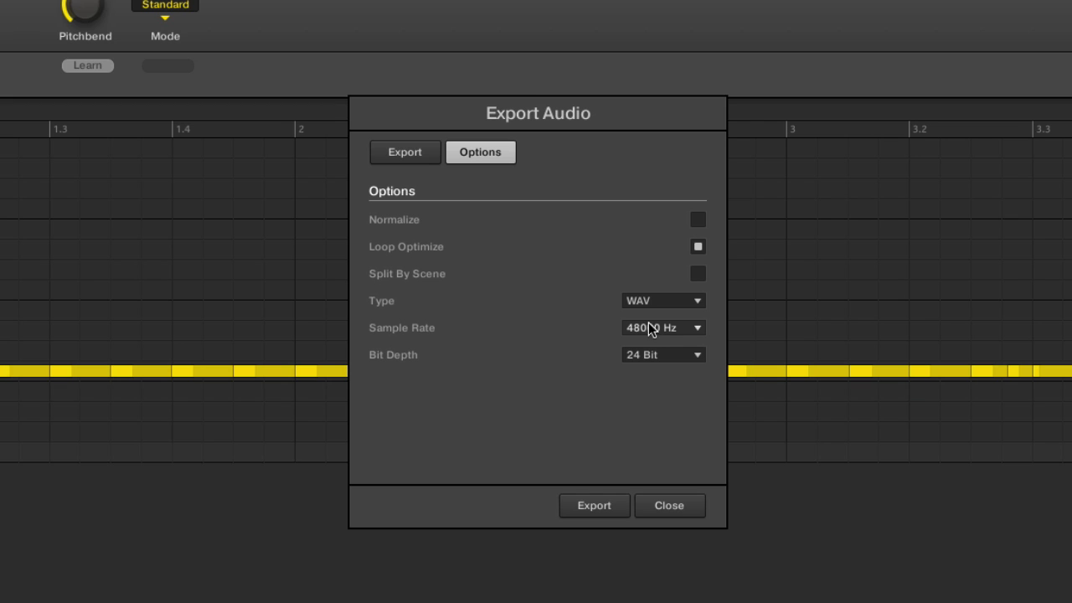
Set export Range to All and Source to Group Outputs, then browse for the destination folder
left_click(410, 157)
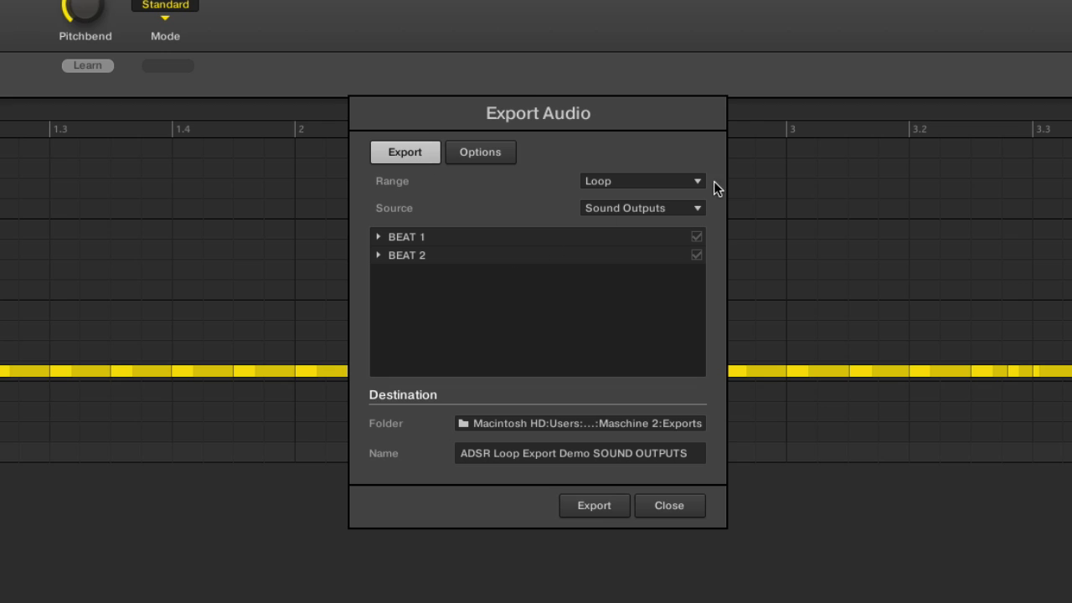
left_click(617, 179)
left_click(618, 209)
left_click(618, 205)
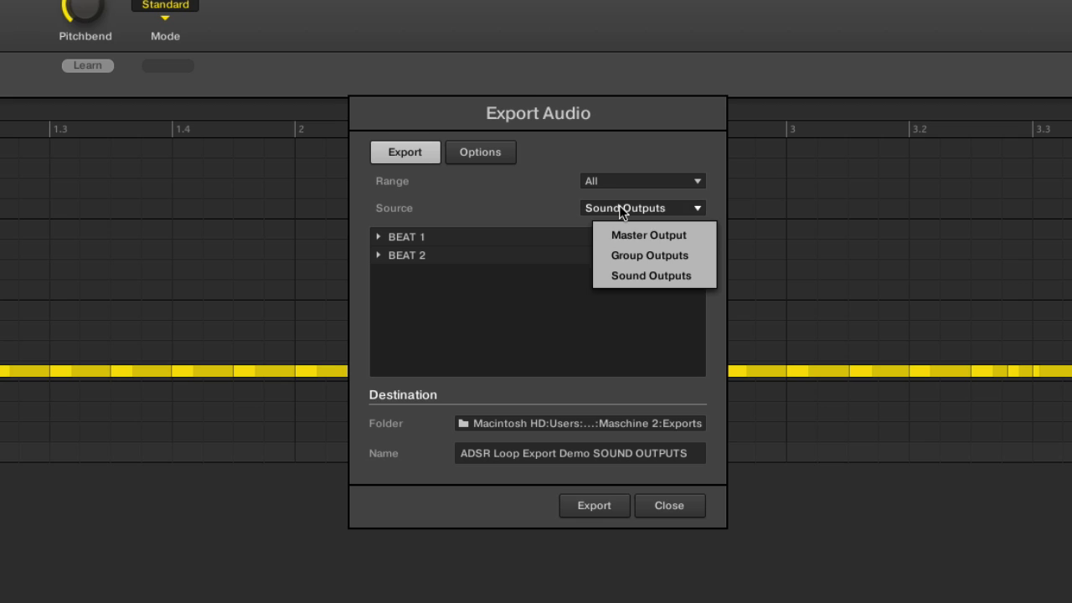
left_click(632, 252)
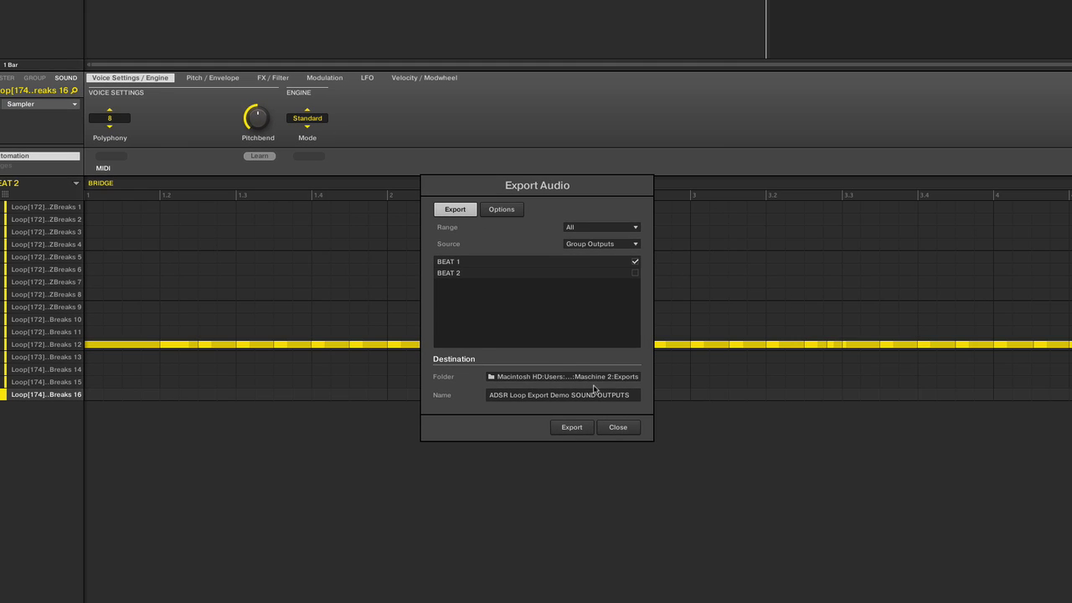
left_click(574, 426)
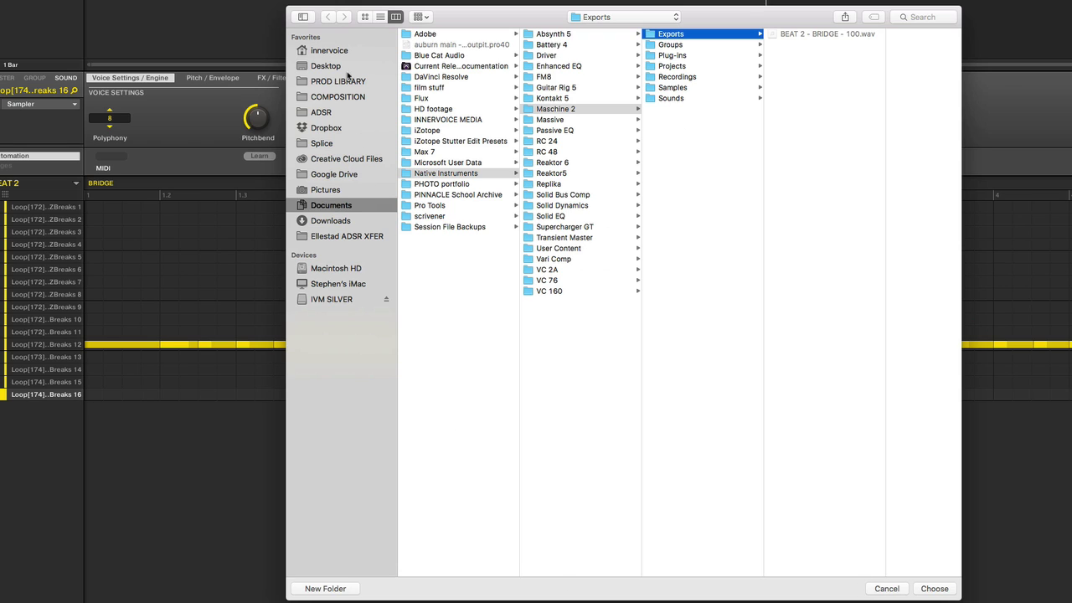
Keep the Exports folder, rename the export 'ADSR Loop Export Demo GROUP OUTPUTS' and export it
left_click(338, 67)
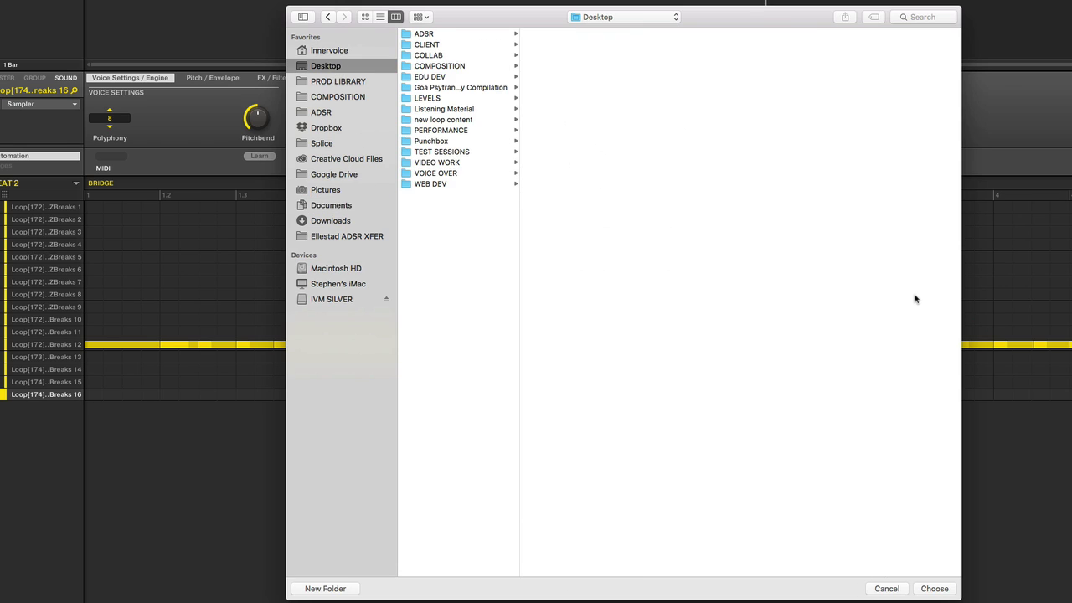
left_click(897, 590)
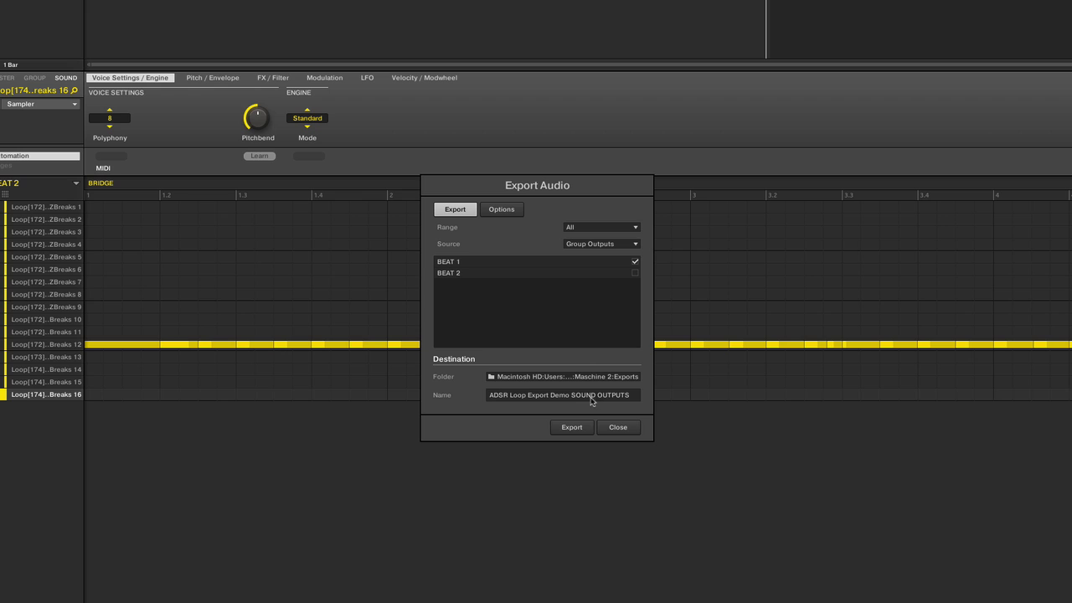
left_click(582, 395)
double_click(586, 395)
type("GROUP")
left_click(571, 427)
In Finder, open the GROUP OUTPUTS folder and Quick Look preview 001 BEAT 1.wav
key("super+Tab")
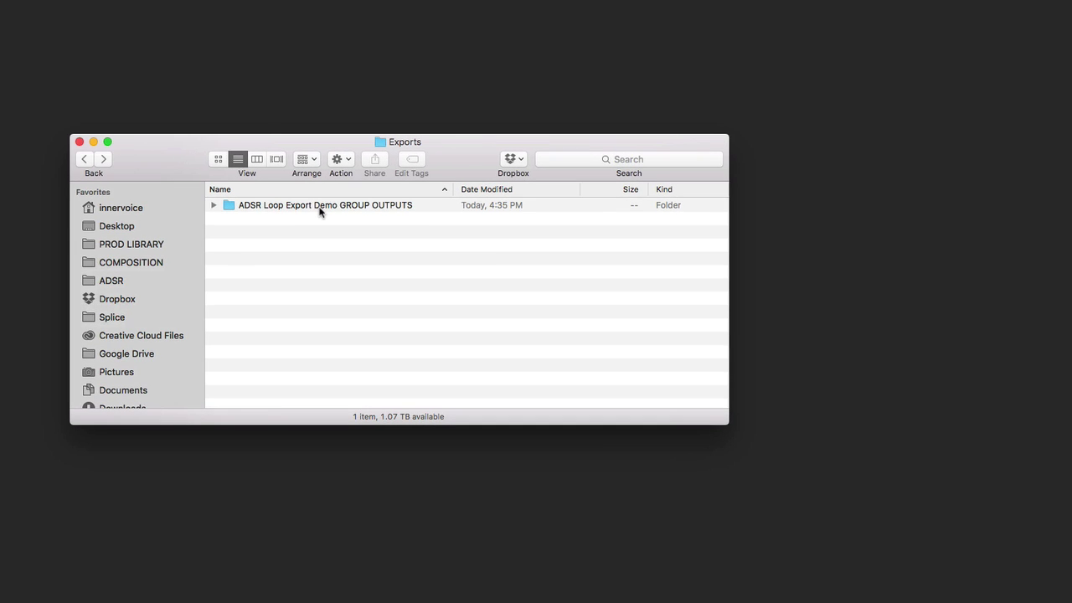
double_click(376, 206)
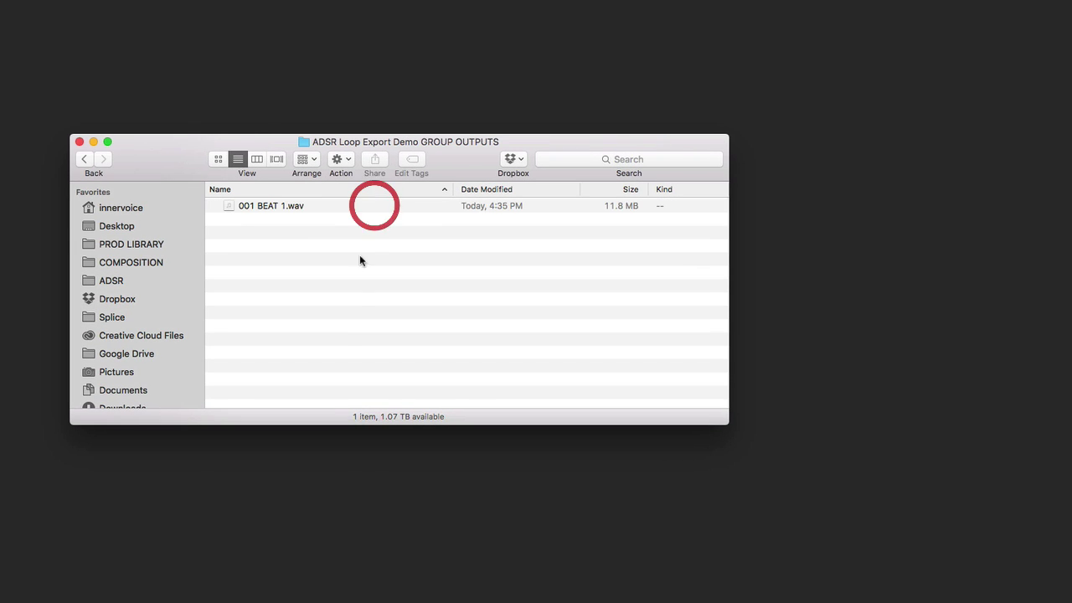
left_click(269, 209)
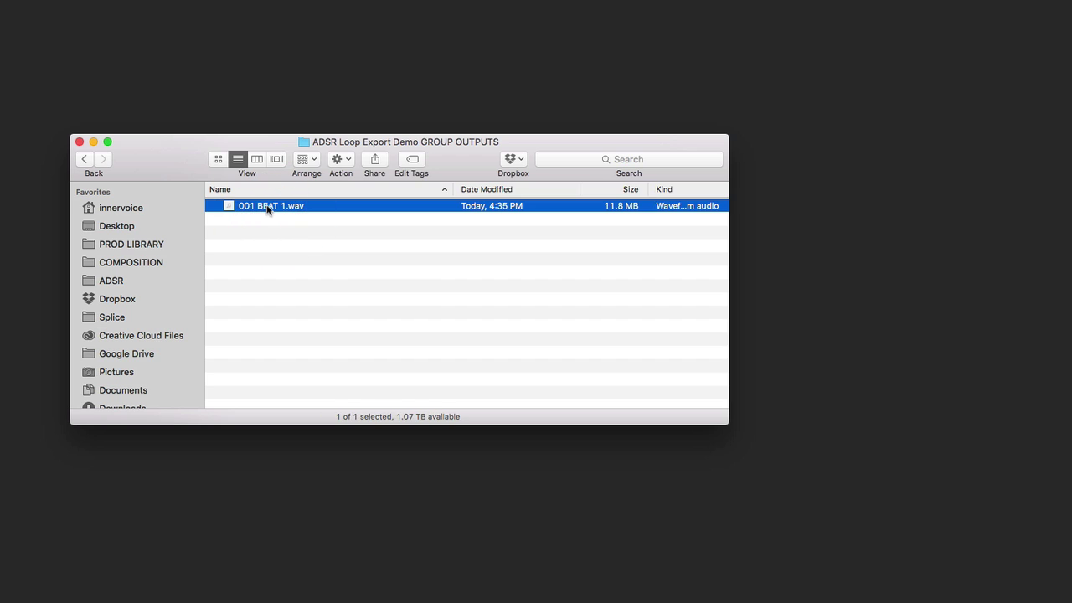
key("space")
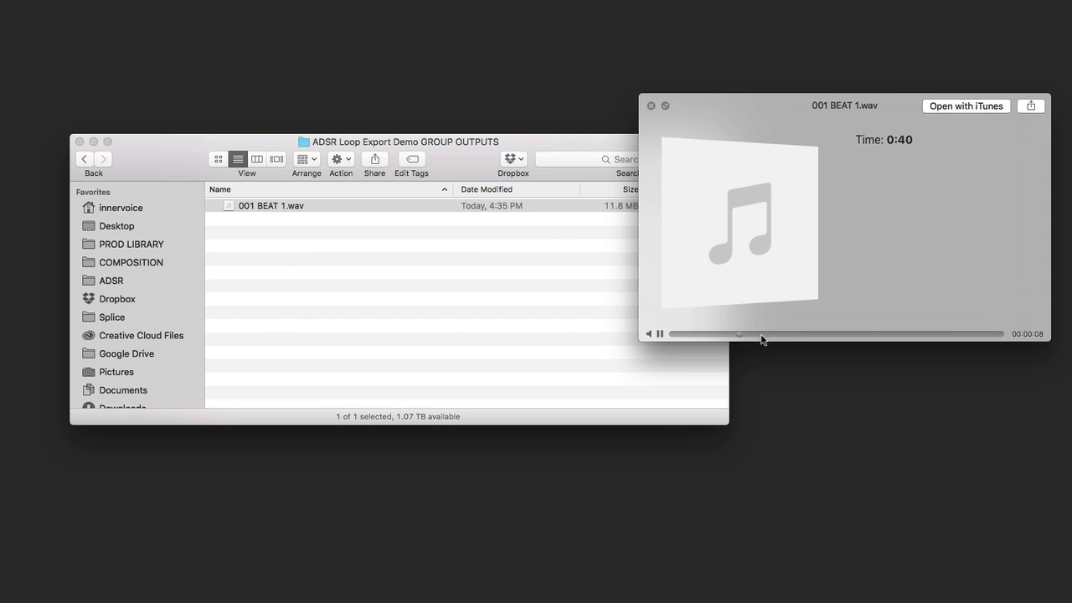
left_click(764, 334)
key("space")
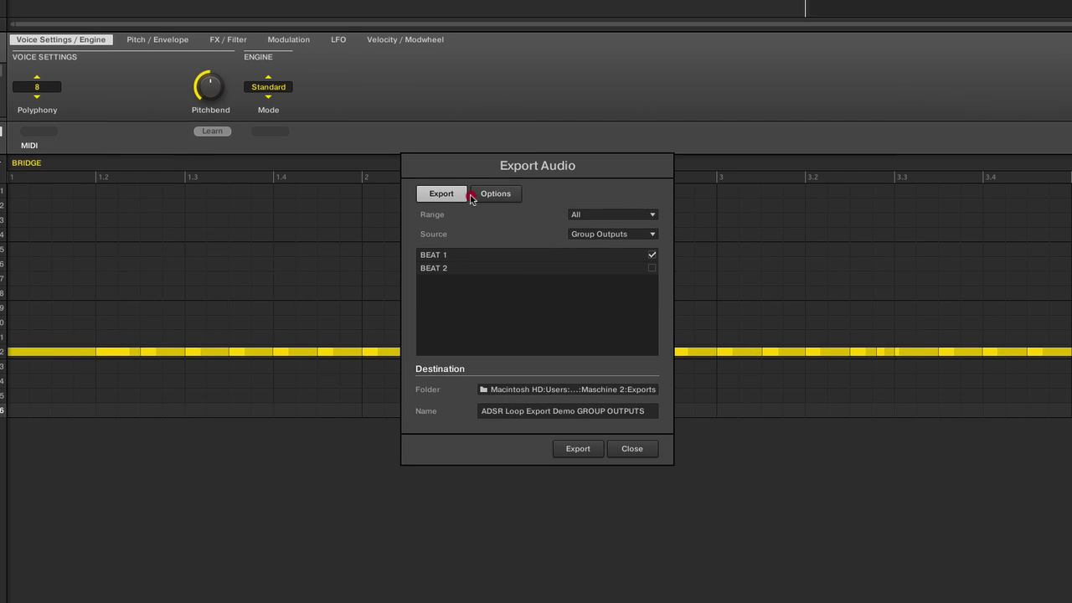
Turn on Split By Scene, re-export the group outputs, and switch to Finder
left_click(801, 101)
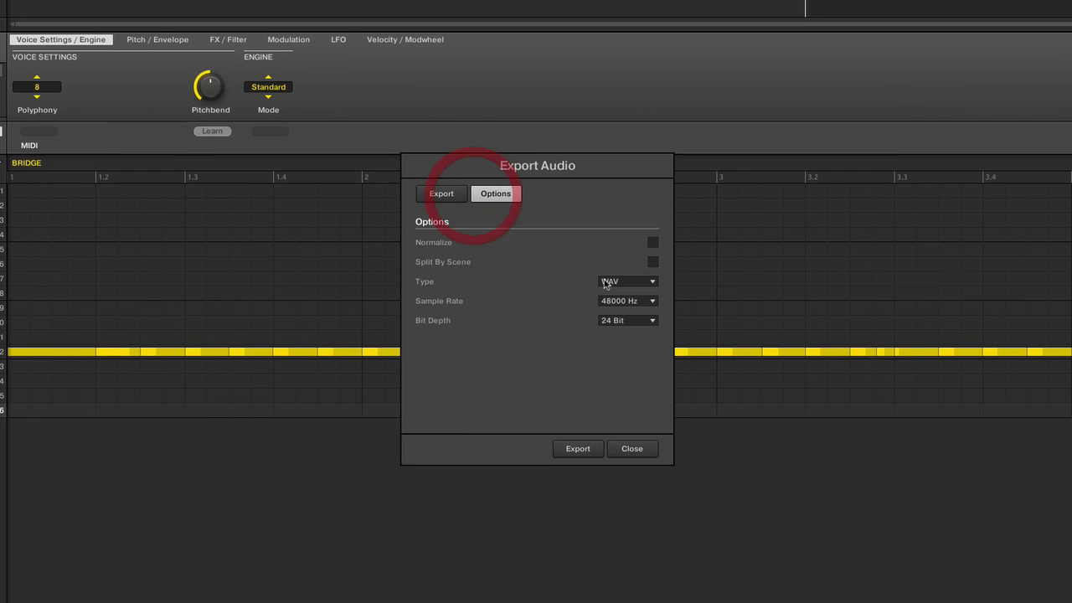
left_click(650, 260)
left_click(577, 448)
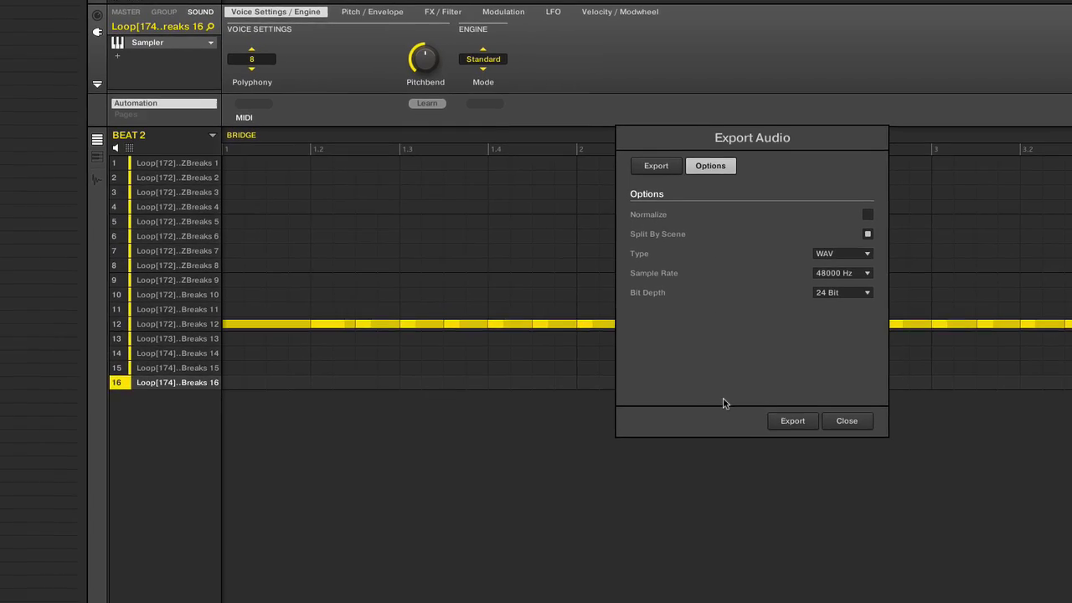
key("super+Tab")
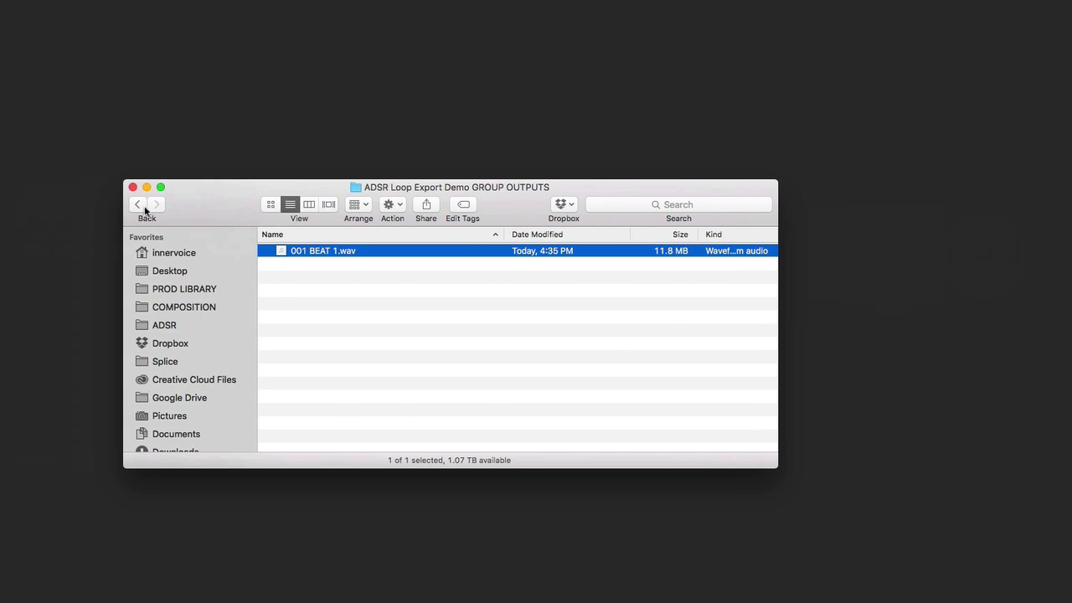
Check GROUP OUTPUTS - 1 holds five per-scene WAVs, then trash both export folders
left_click(144, 209)
double_click(399, 263)
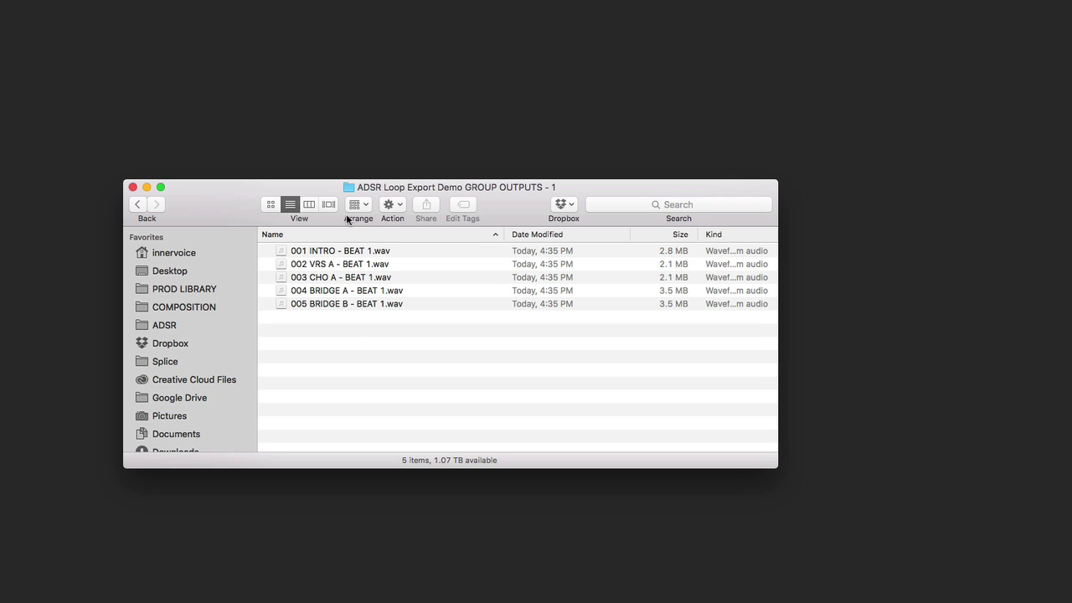
right_click(132, 206)
left_click(135, 206)
left_click(138, 209)
key("super+a")
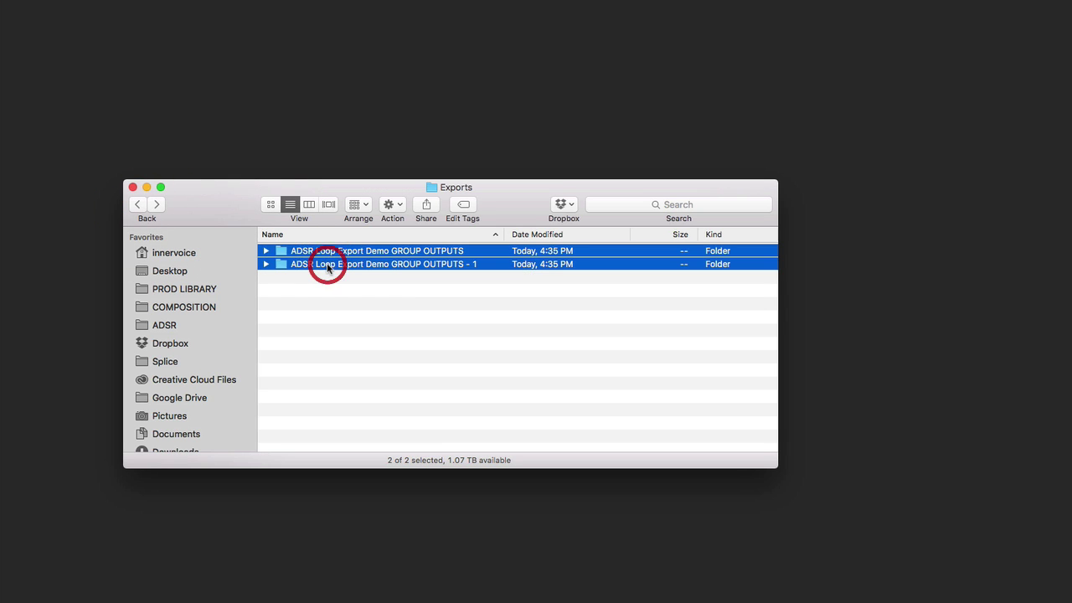
key("super+BackSpace")
key("ctrl+Right")
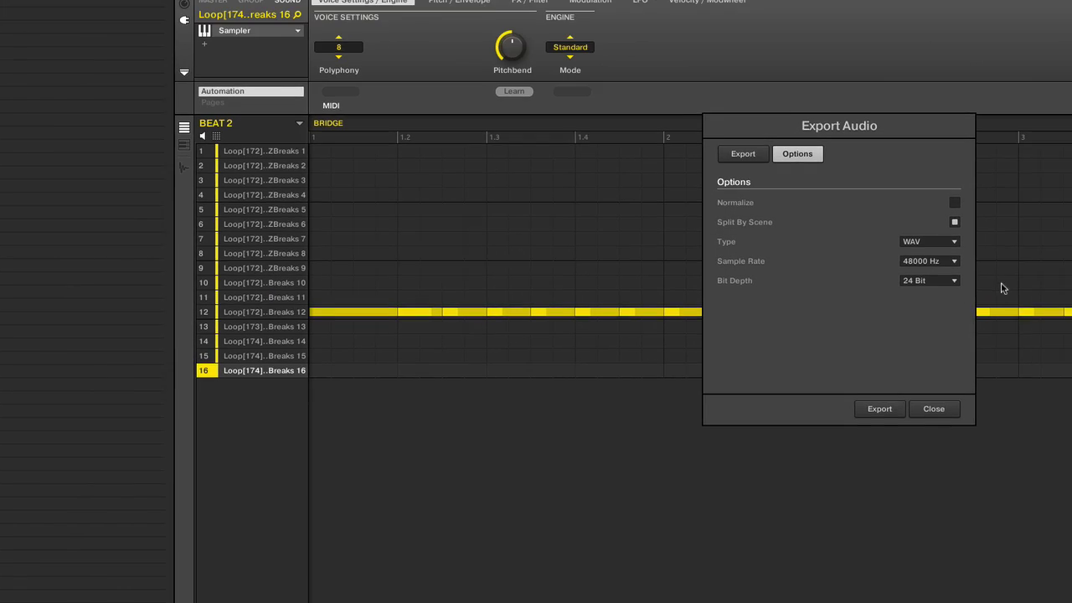
Set export Source to Group Outputs, turn off Split By Scene and set Range to Loop
left_click(441, 193)
left_click_drag(603, 235, 594, 267)
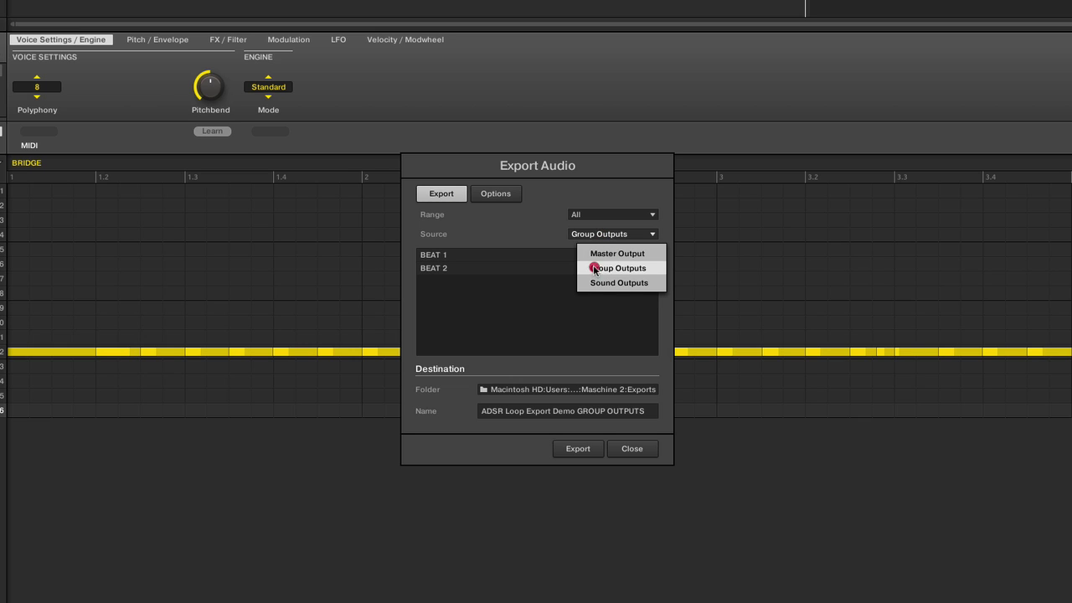
left_click(544, 235)
left_click(495, 193)
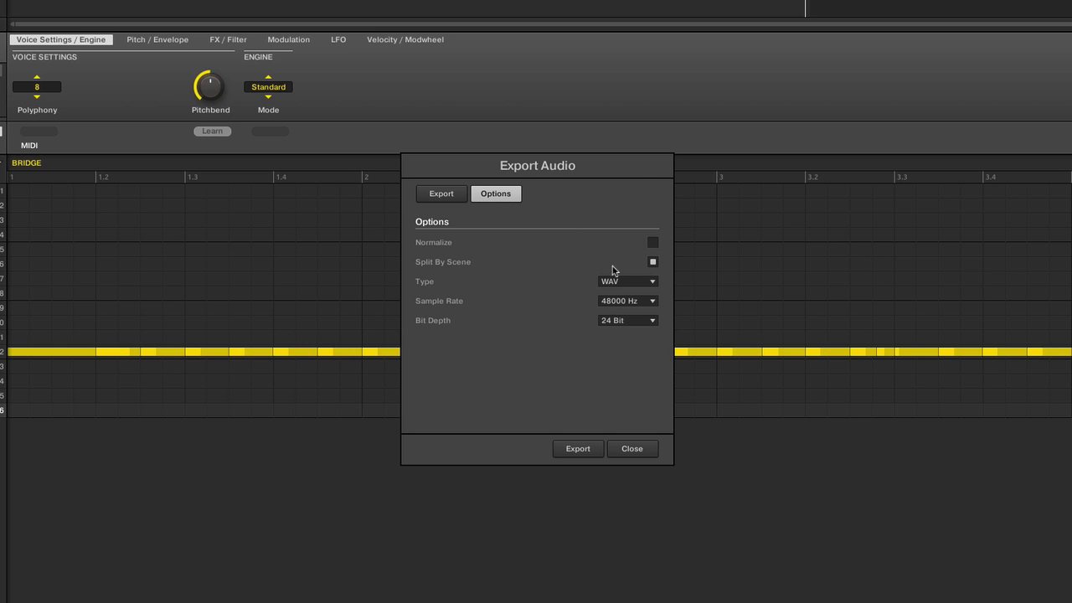
left_click(652, 262)
left_click(441, 193)
left_click(589, 216)
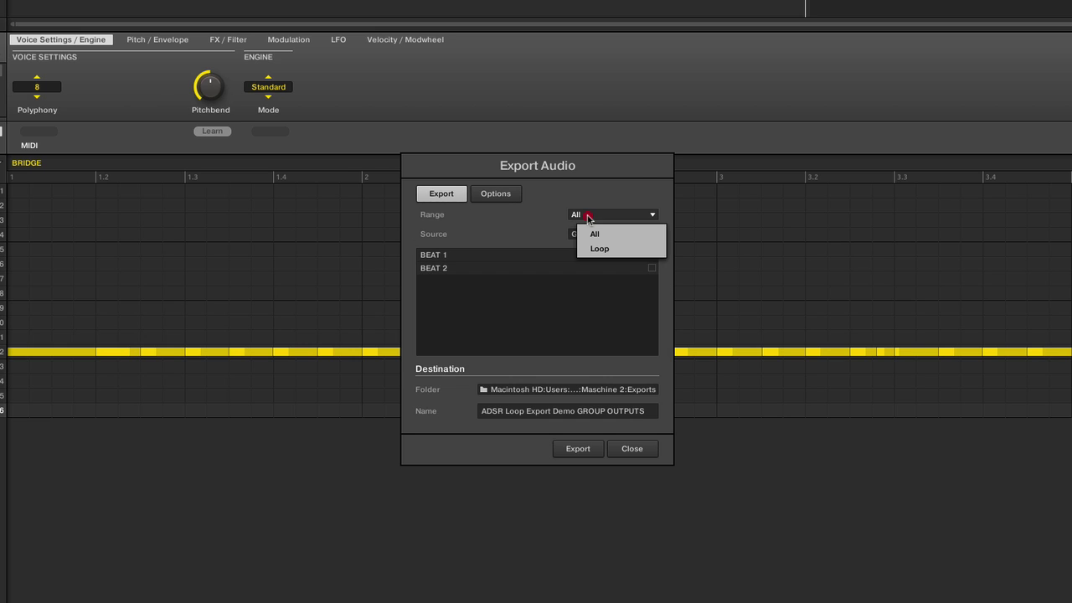
left_click(616, 248)
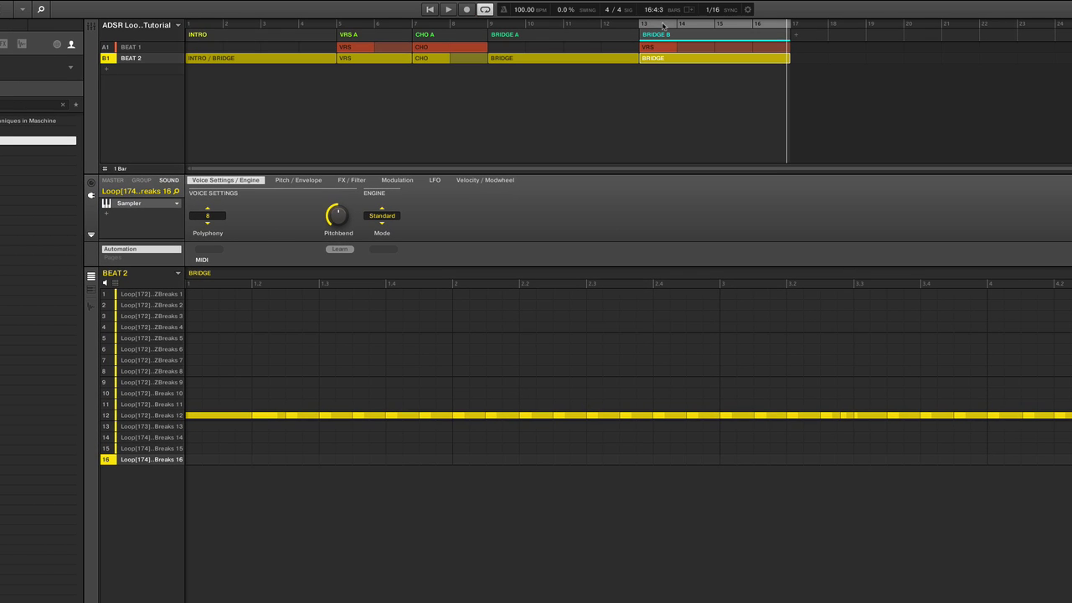
Move the loop range to bars 5–9 and reopen Export Audio
left_click_drag(662, 26, 354, 28)
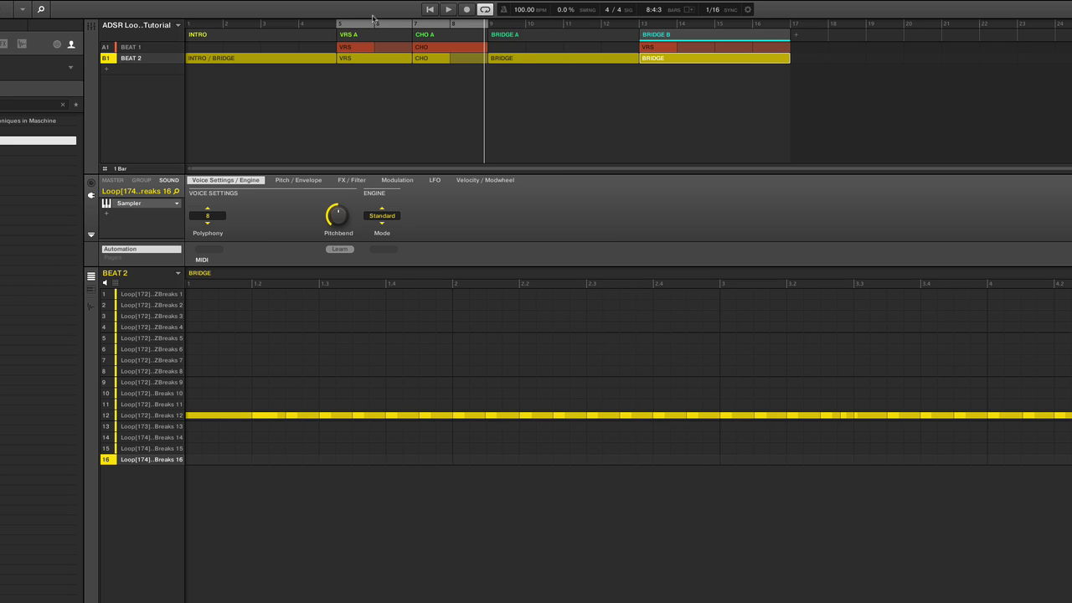
left_click(21, 9)
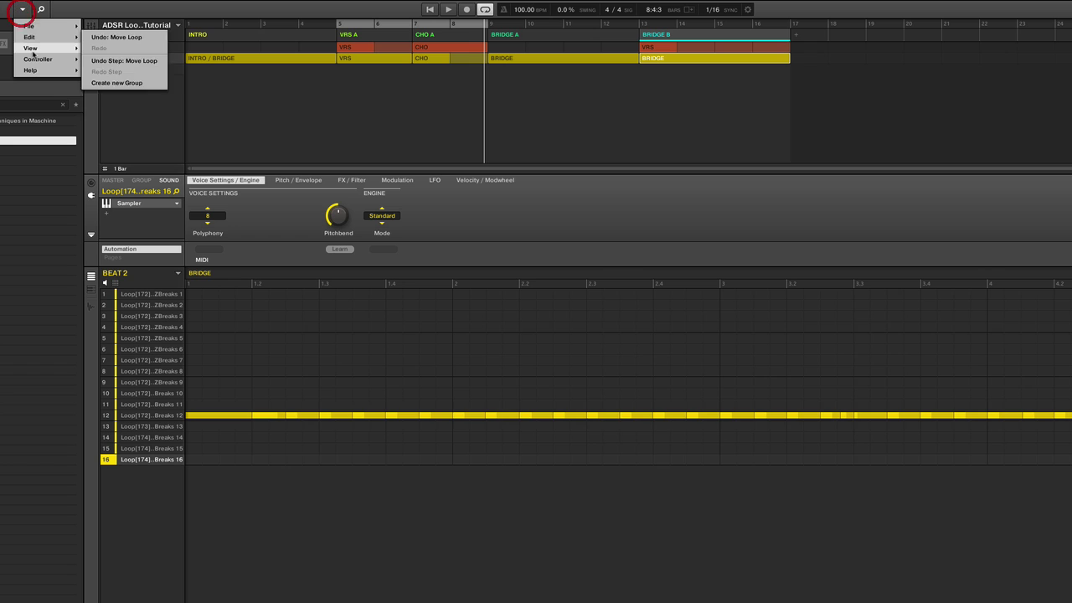
mouse_move(40, 28)
left_click(112, 107)
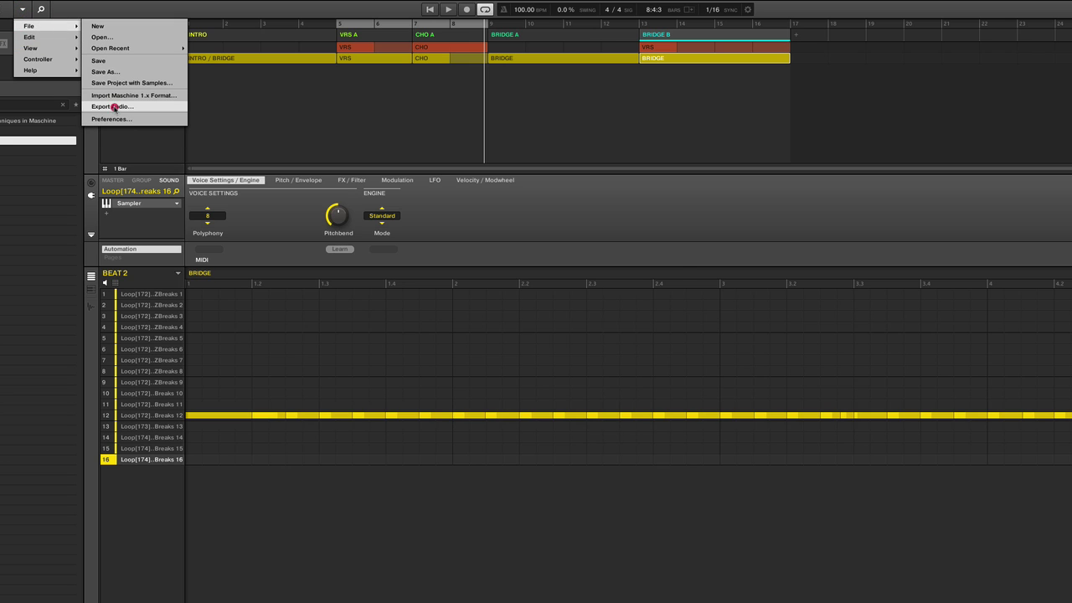
Export from Master Output with BEAT 2 included, named 'ADSR Loop Export Demo MSTR OUTPUTS'
left_click(670, 355)
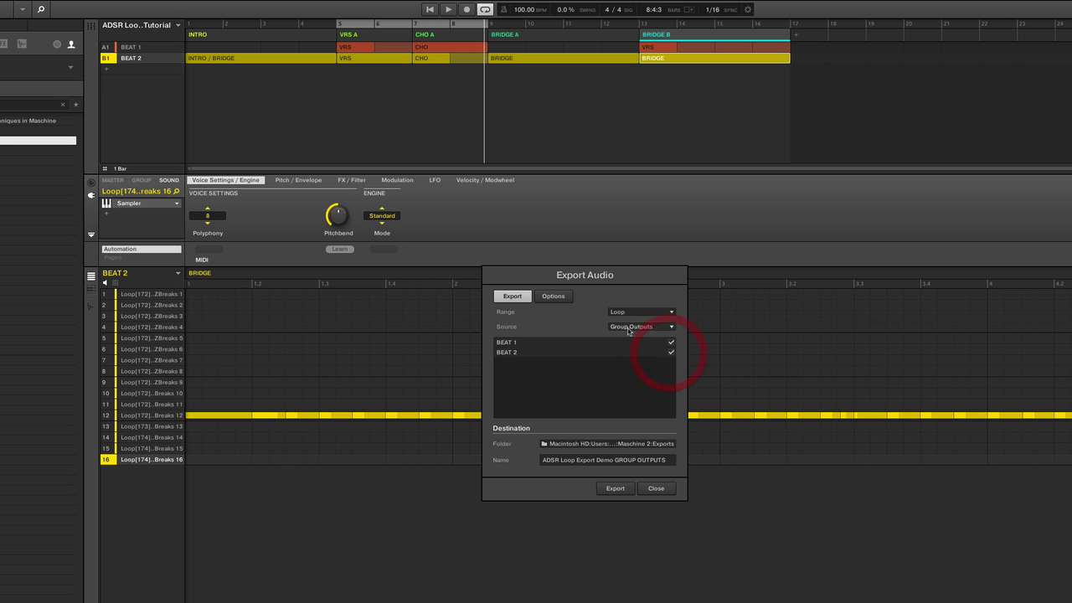
left_click(634, 326)
left_click(635, 341)
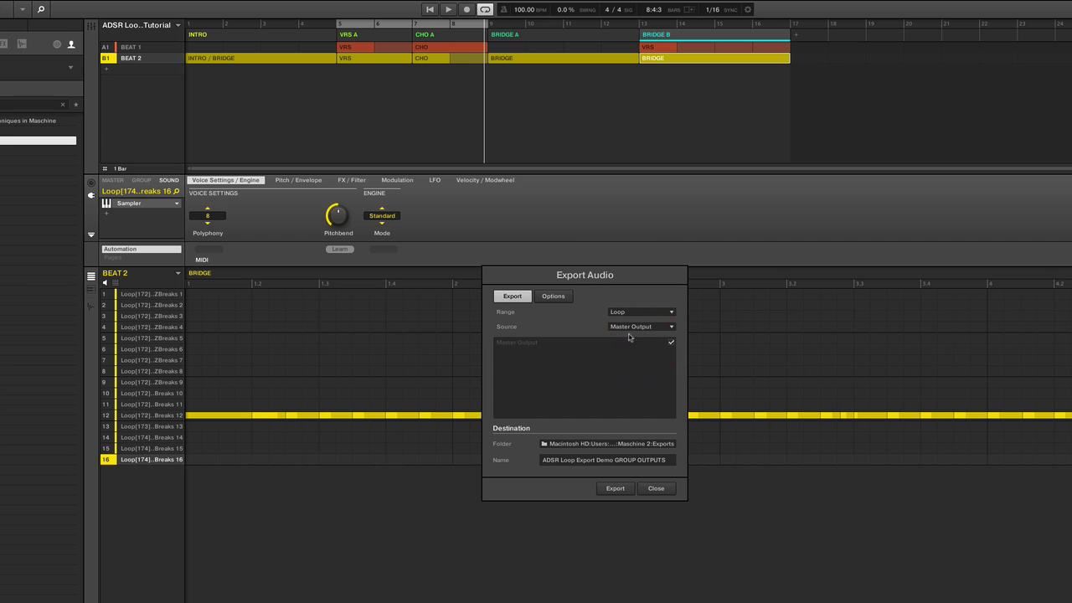
double_click(625, 459)
type("MSTR")
key("Return")
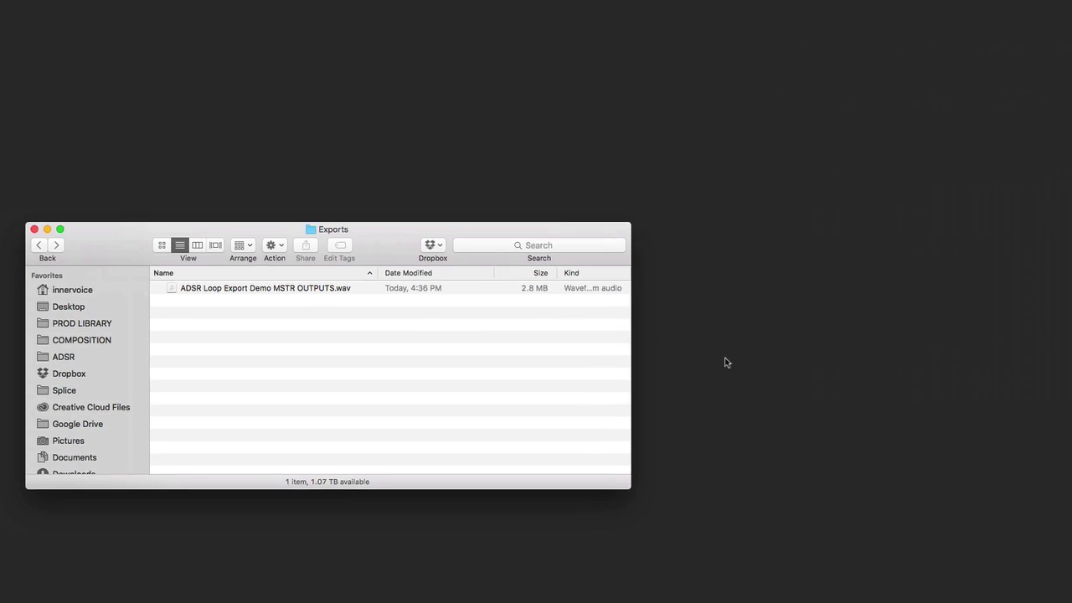
Quick Look and play ADSR Loop Export Demo MSTR OUTPUTS.wav, then close the preview
key("Down")
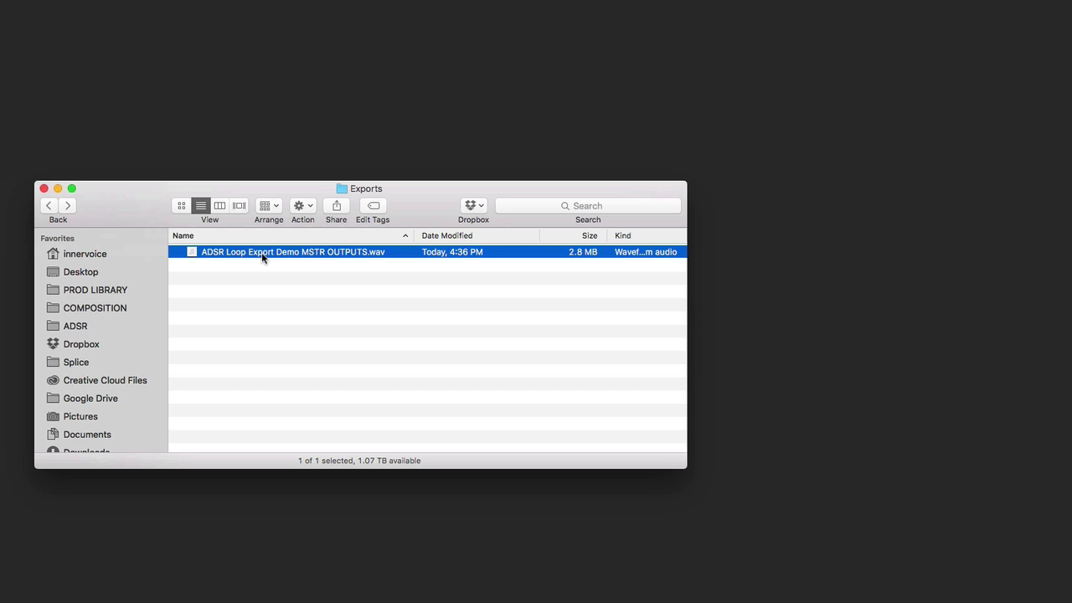
key("space")
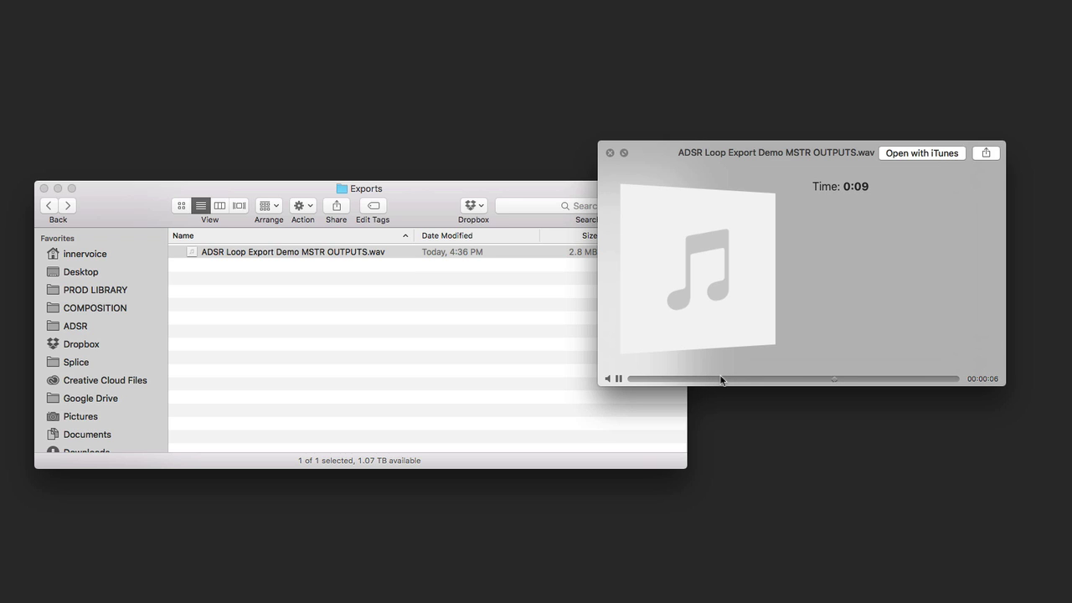
key("space")
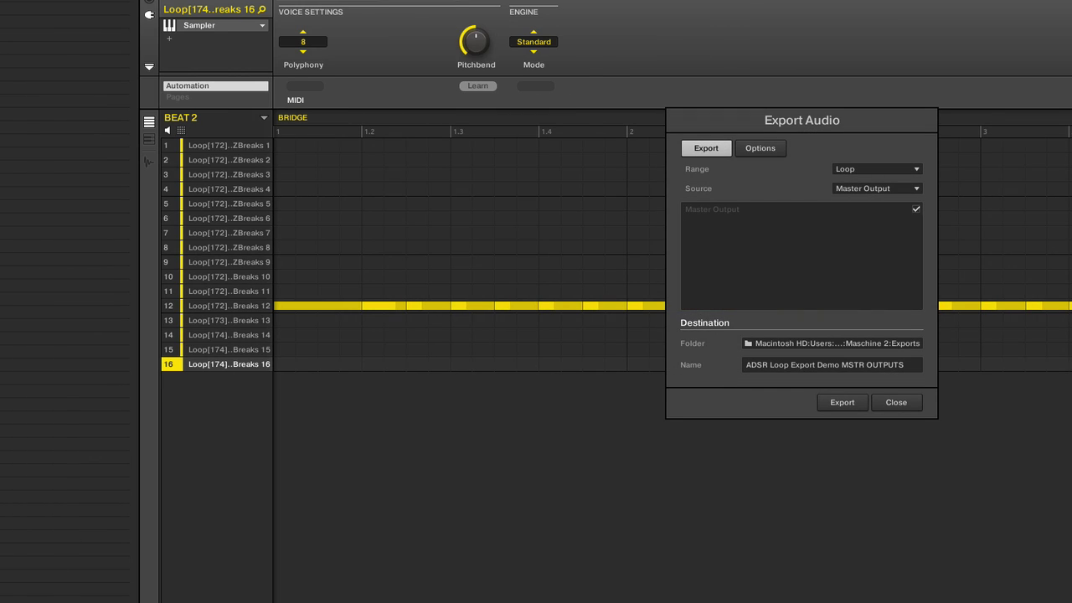
Try Group Outputs, then Sound Outputs, expand BEAT 1's sounds, and cancel Export Audio
left_click(847, 189)
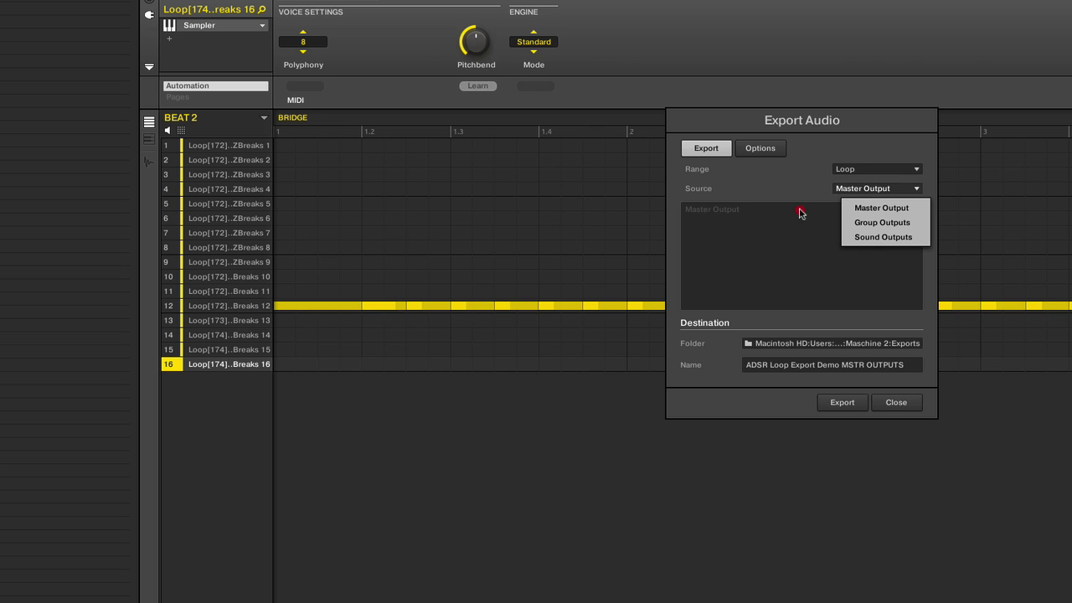
left_click(865, 224)
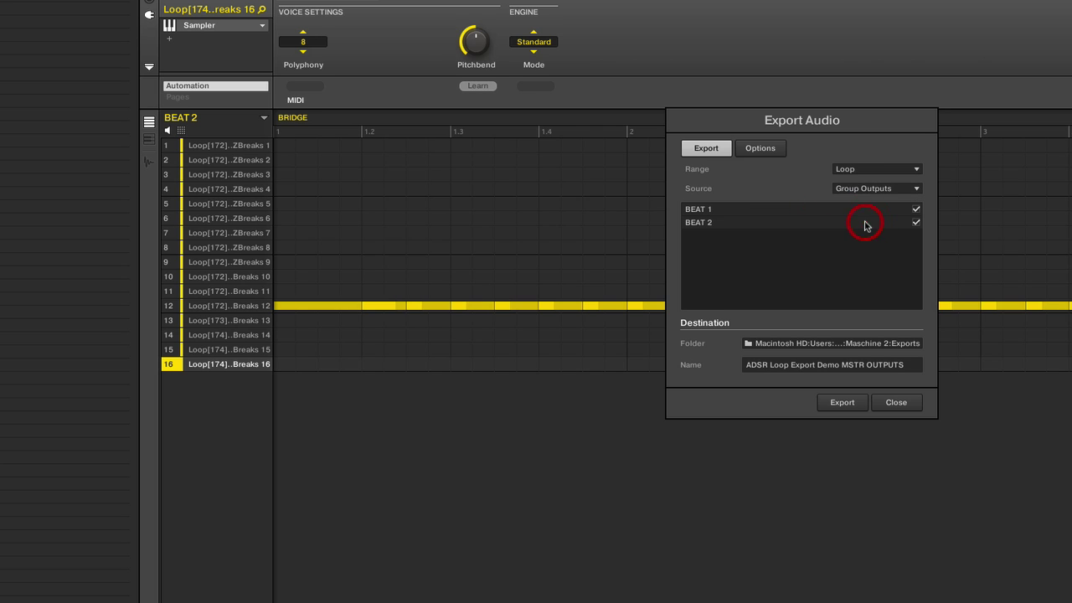
left_click(846, 186)
left_click(858, 238)
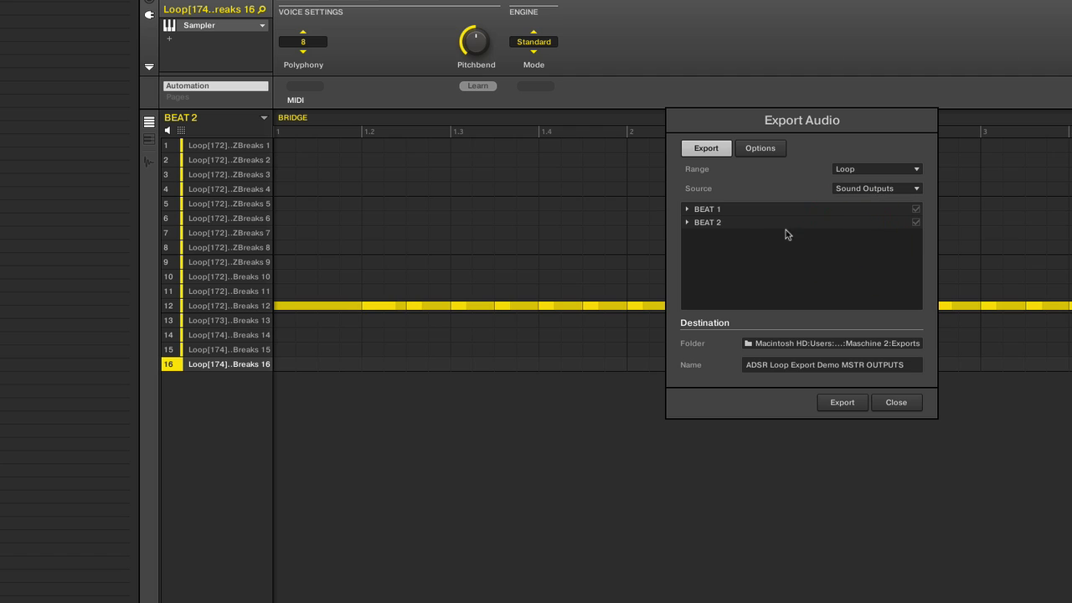
left_click(687, 209)
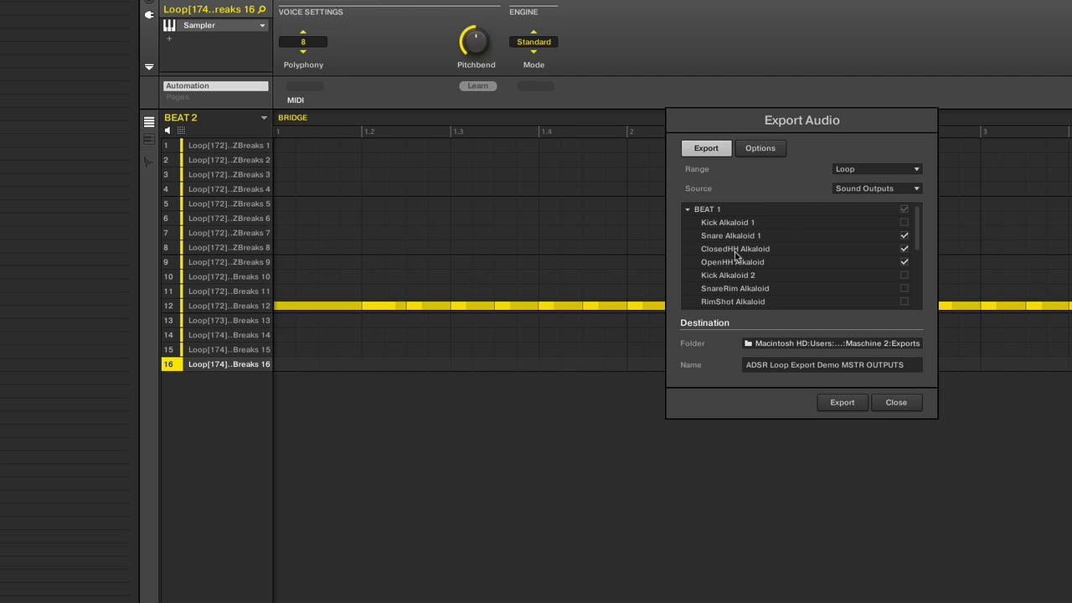
key("Escape")
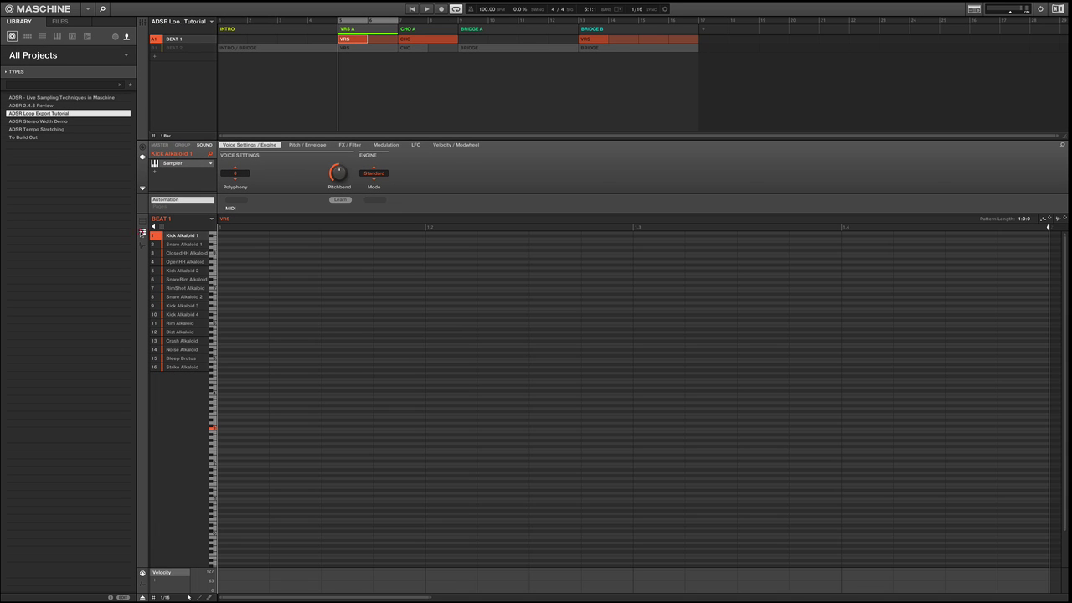
Show the pattern as per-sound drum rows and display BEAT 1's CHO pattern
left_click(143, 227)
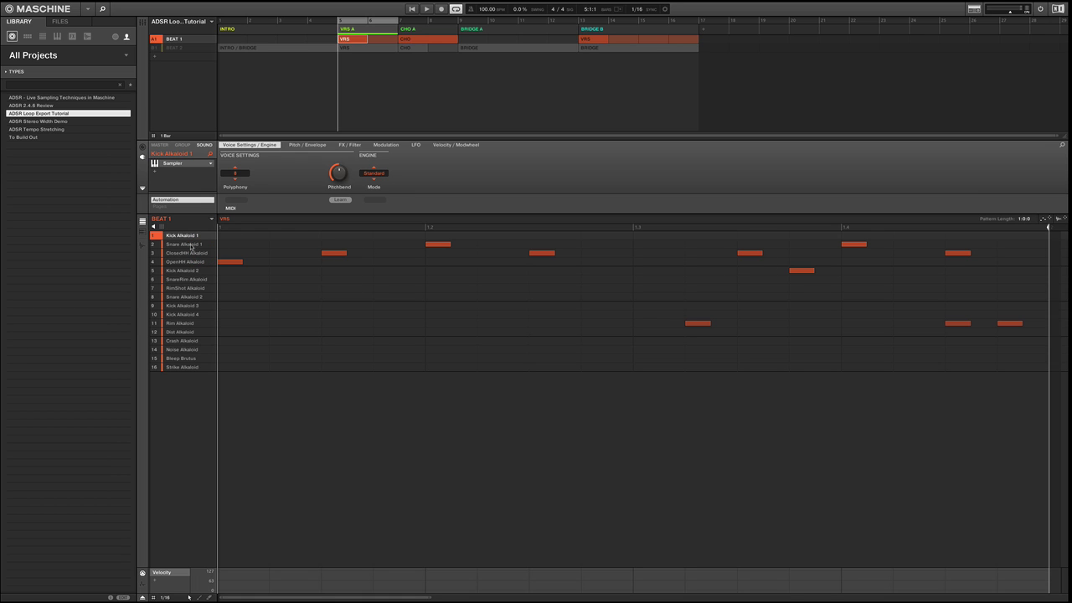
mouse_move(197, 266)
left_click(416, 41)
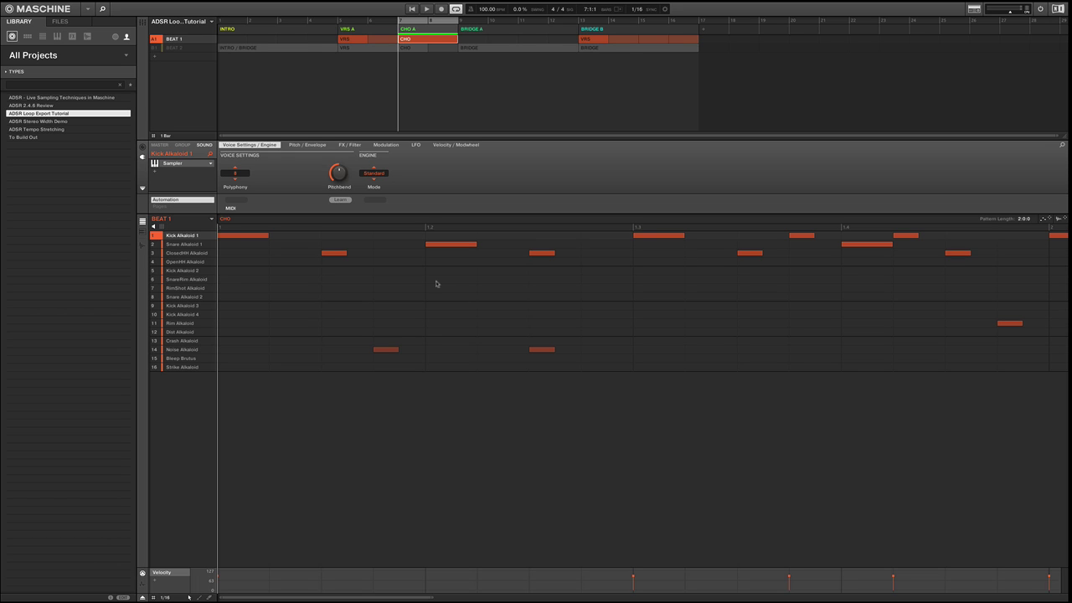
Reopen Export Audio and tick Kick Alkaloid 1 and Noise Alkaloid under BEAT 1
left_click(88, 9)
mouse_move(94, 22)
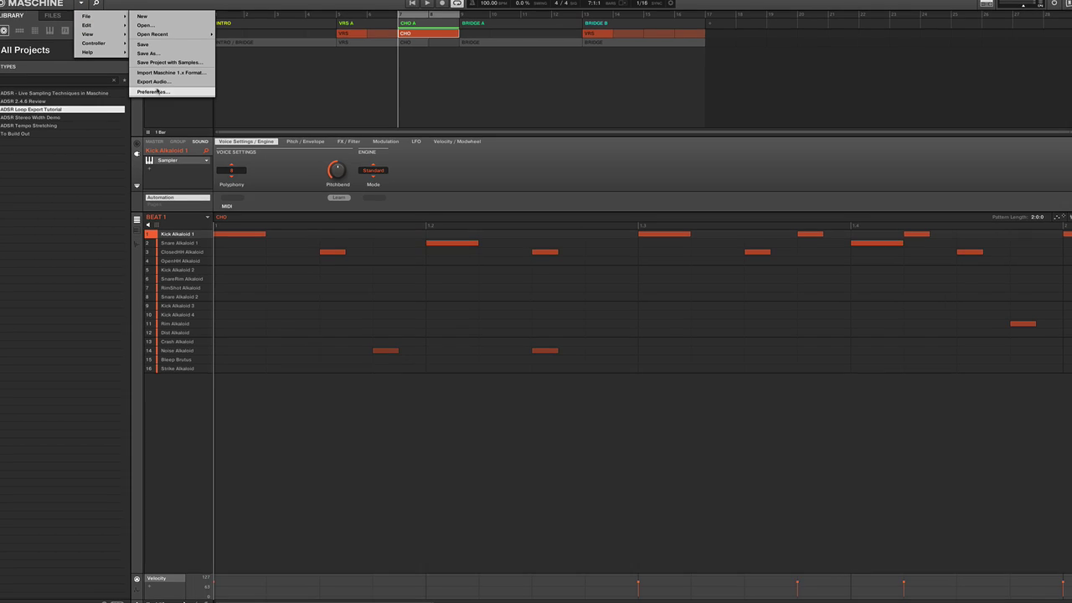
left_click(159, 86)
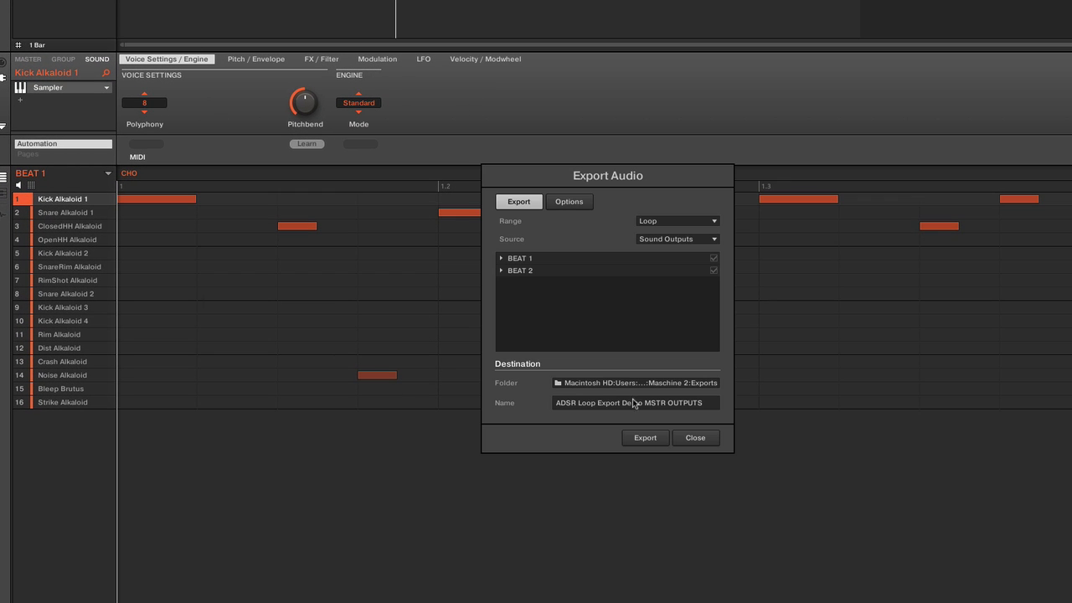
left_click(500, 258)
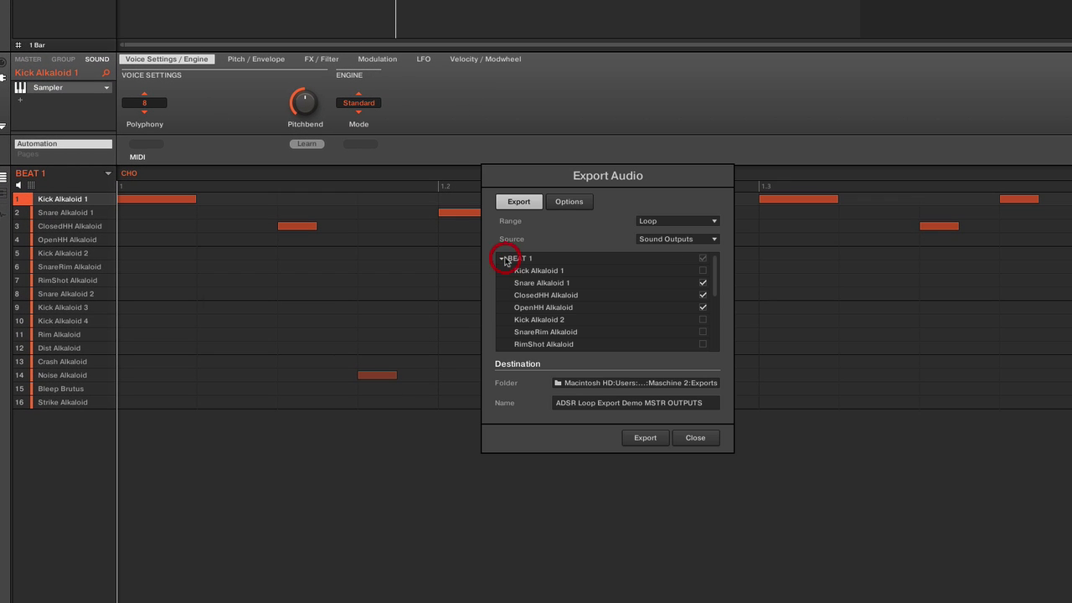
left_click(704, 270)
scroll(593, 311, "down", 5)
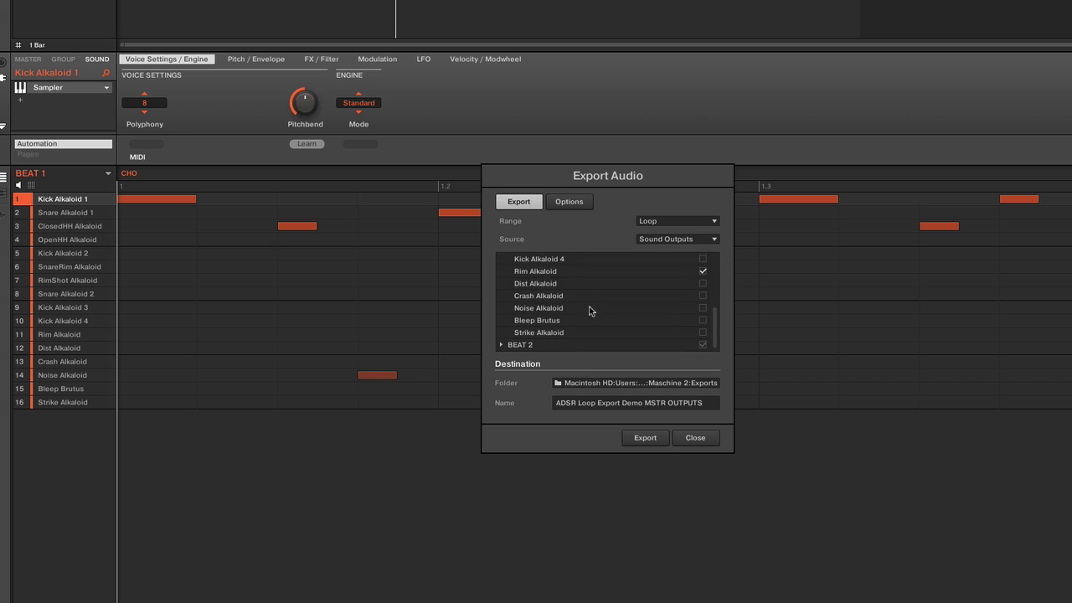
left_click(703, 309)
Rename the export to 'ADSR Loop Export Demo SOUND OUTPUTS' and start exporting
double_click(650, 403)
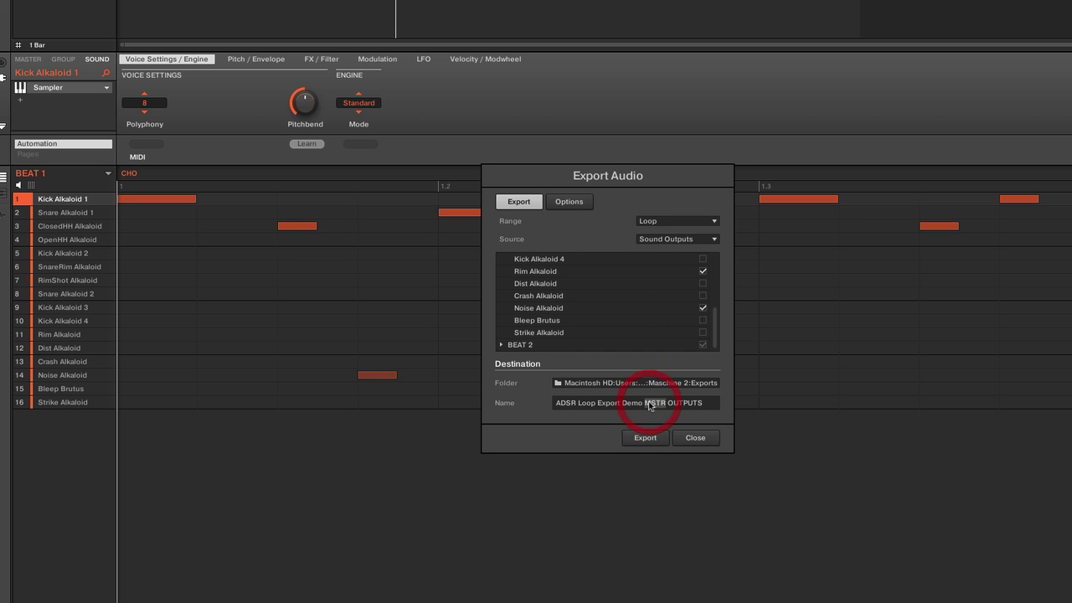
type("SOUND")
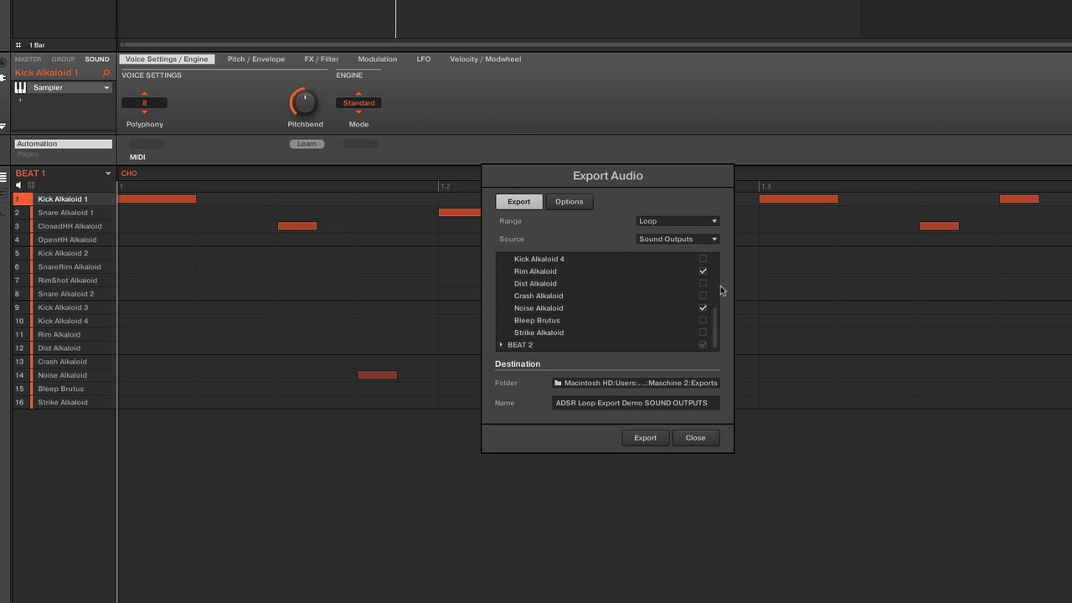
left_click(643, 438)
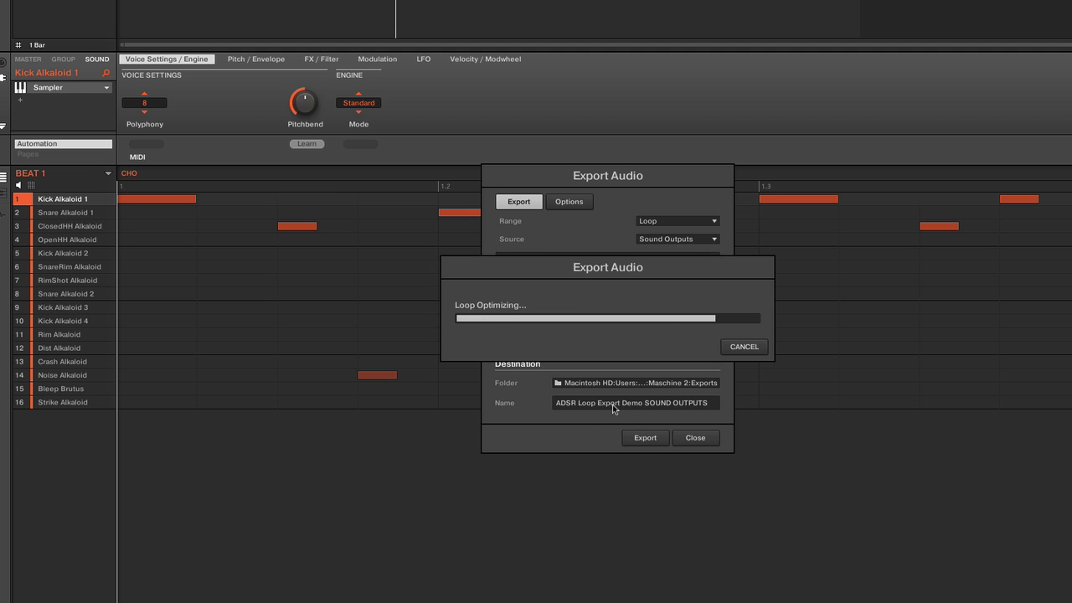
In Finder, open the SOUND OUTPUTS folder and select the 007 BEAT 2 file
key("super+Tab")
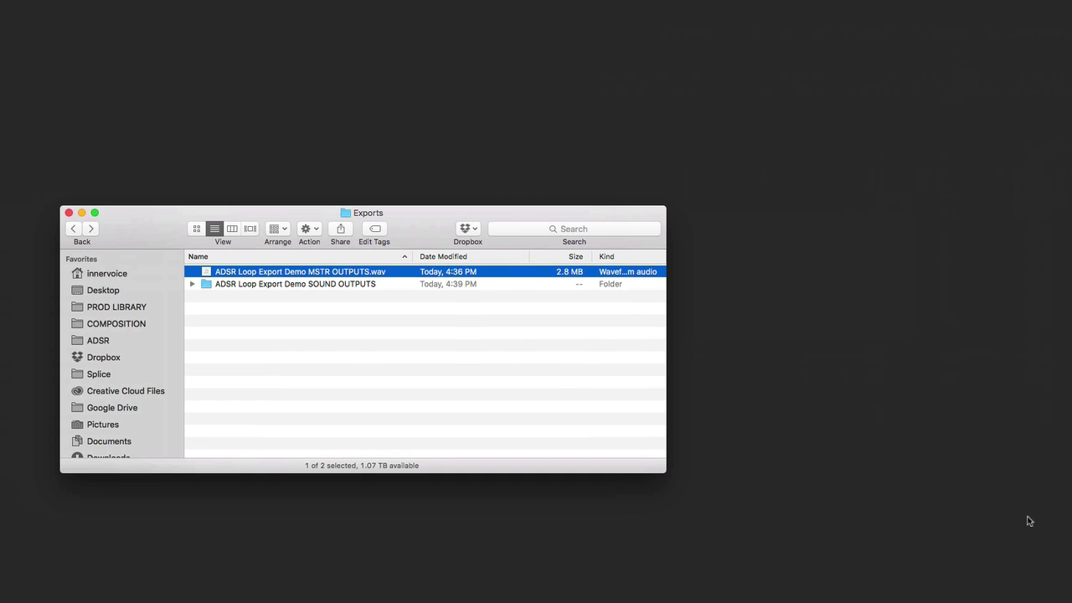
left_click(319, 287)
double_click(319, 287)
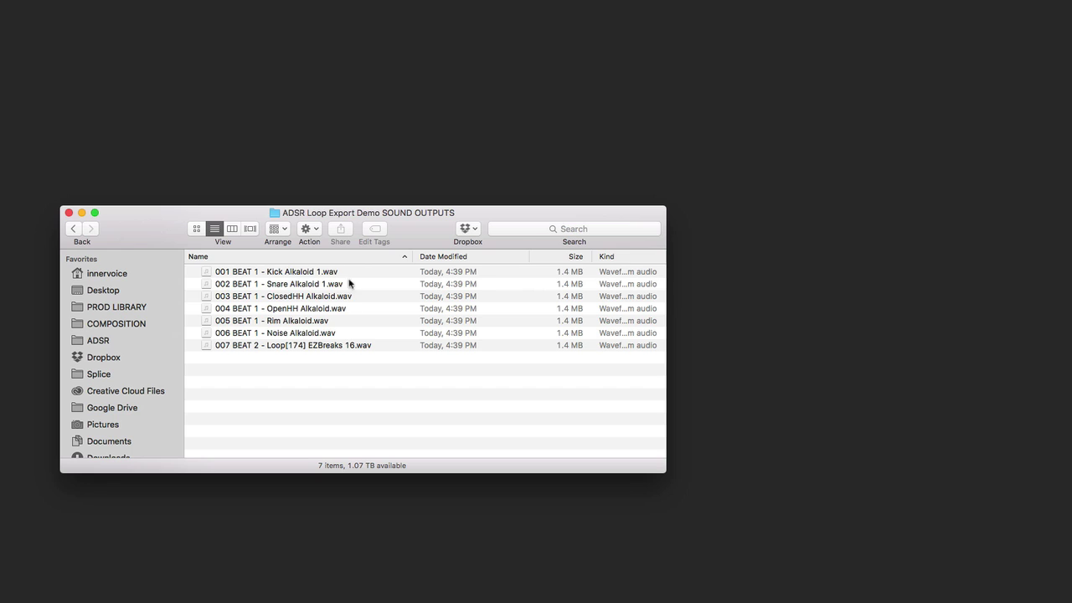
scroll(335, 321, "down", 1)
left_click(320, 343)
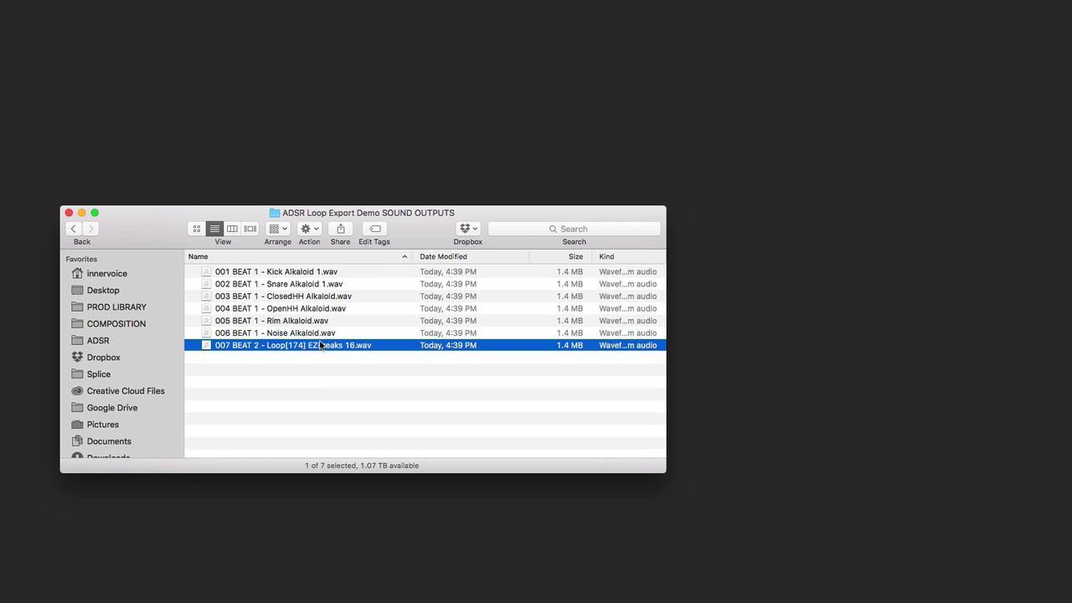
Preview the Noise Alkaloid and Snare Alkaloid 1 WAVs, then return to Maschine 2
left_click(280, 331)
key("space")
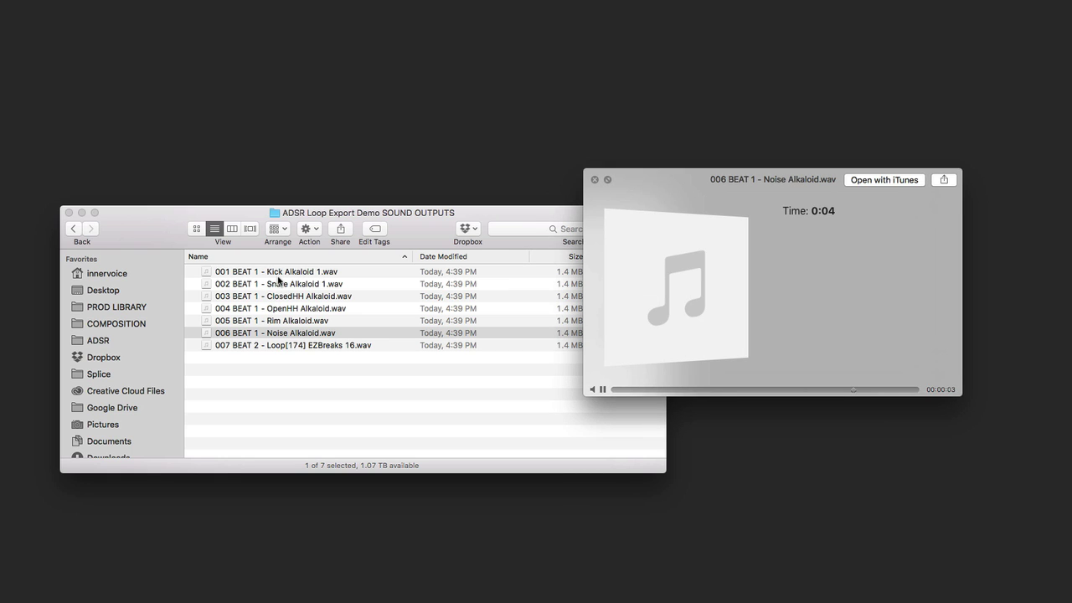
key("space")
left_click(279, 284)
key("space")
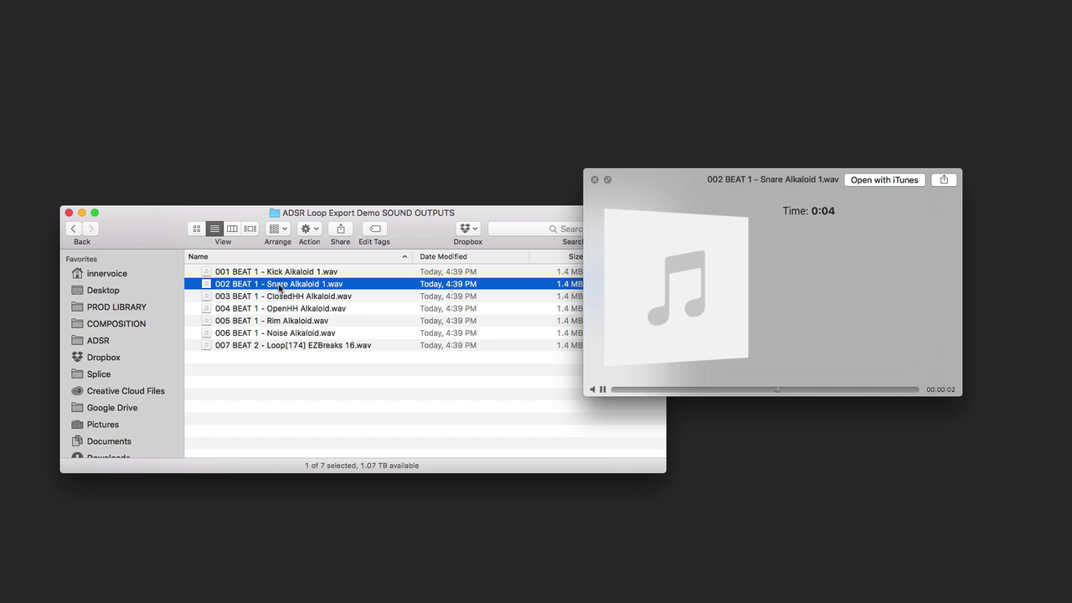
key("space")
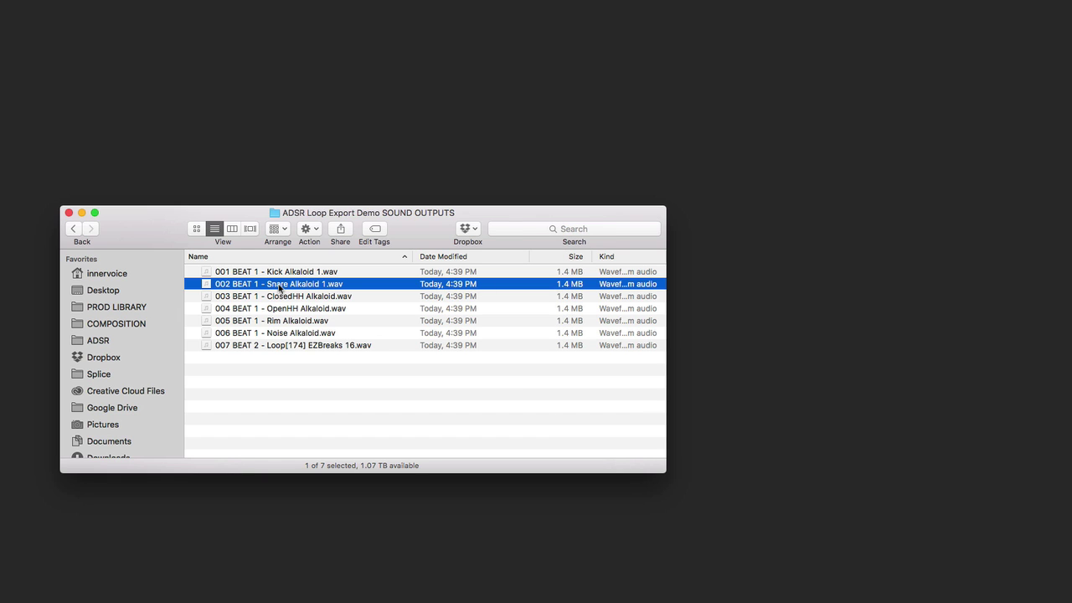
key("super+Tab")
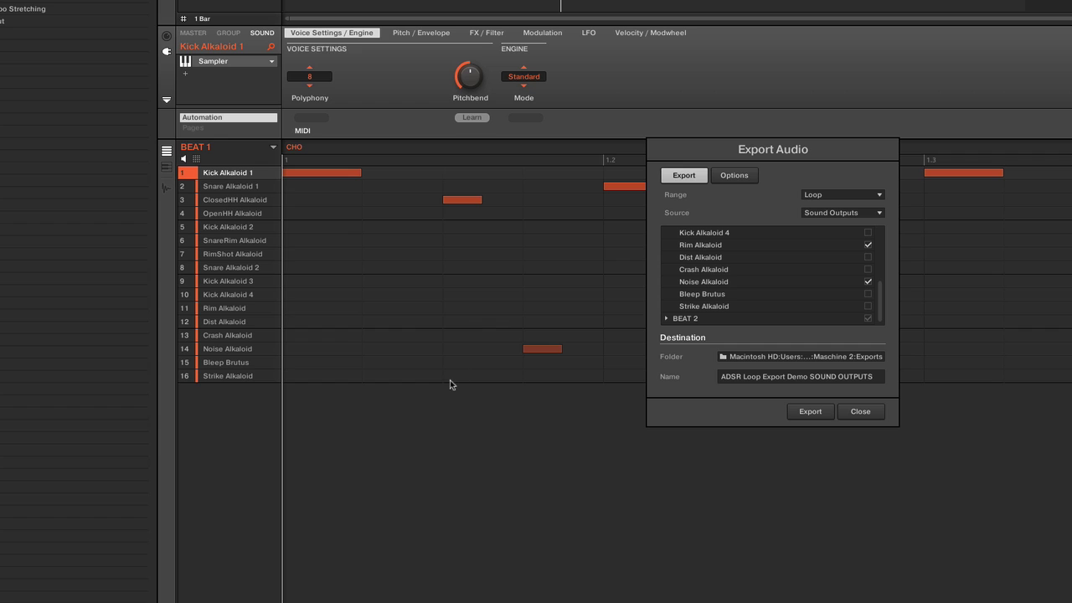
Reopen Export Audio and enable Split By Scene in the export options
left_click(810, 411)
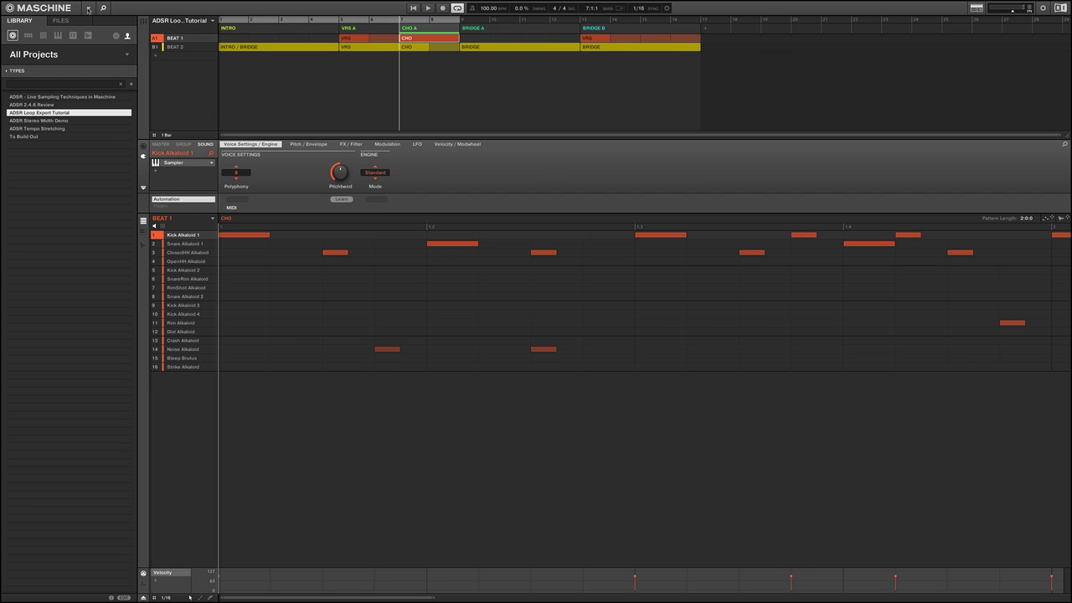
left_click(85, 8)
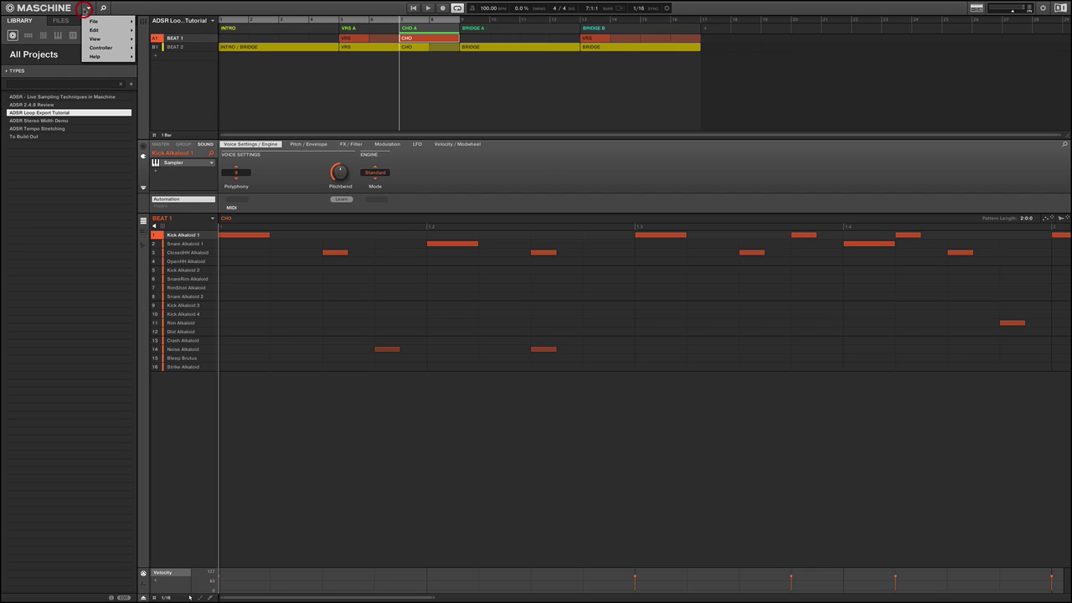
mouse_move(94, 20)
left_click(178, 87)
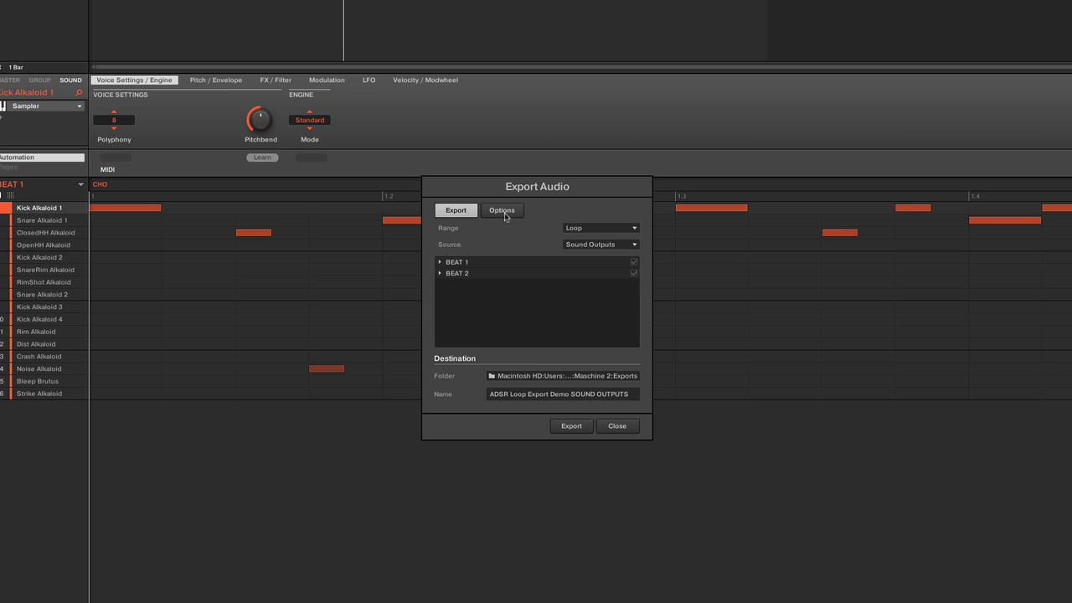
left_click(511, 236)
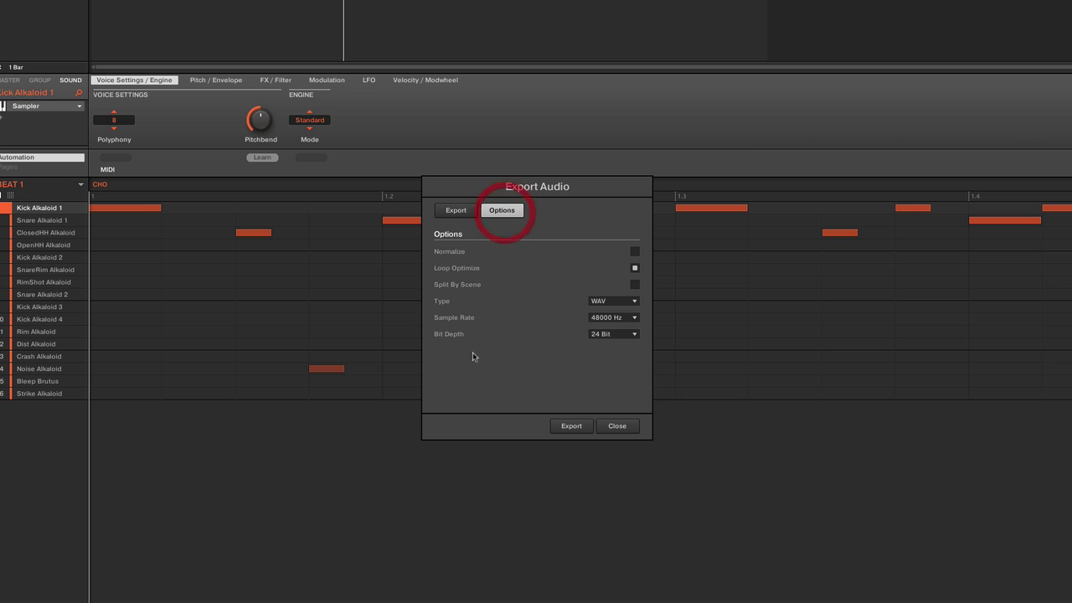
left_click(635, 284)
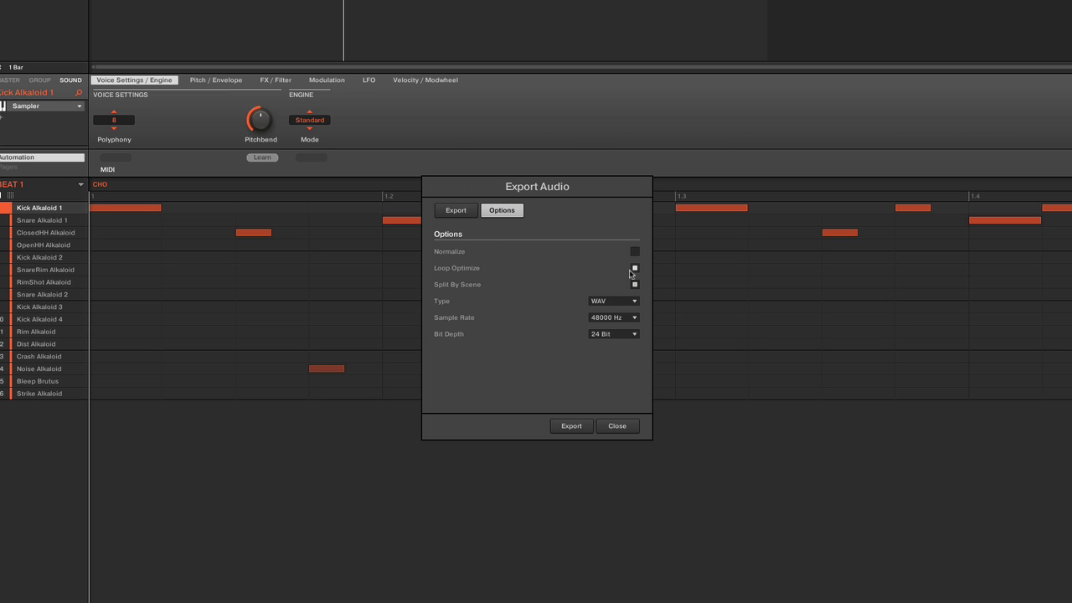
left_click(450, 210)
left_click(449, 210)
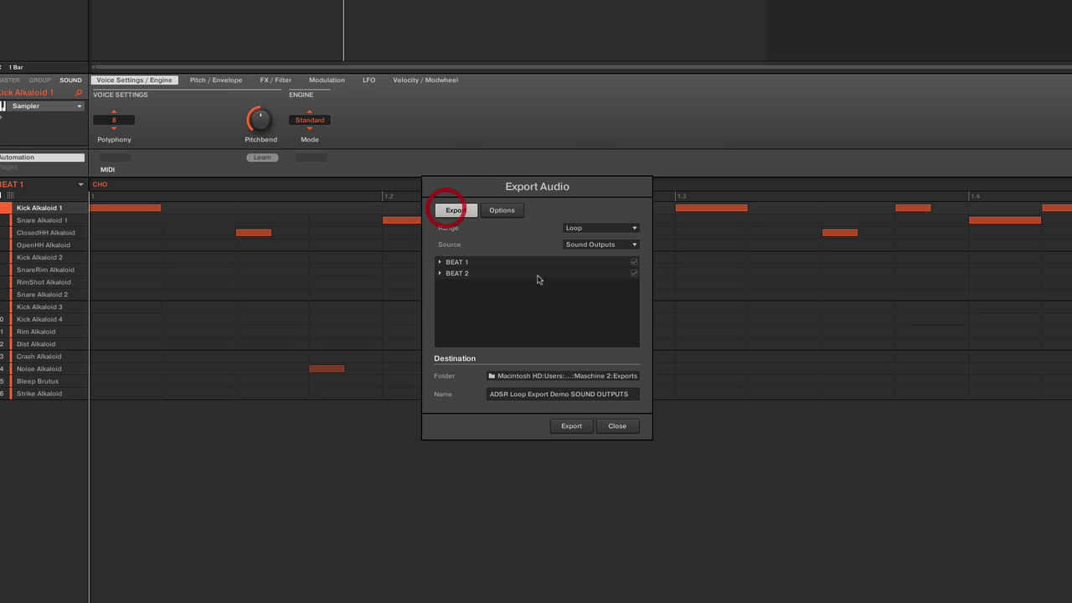
Export Group Outputs under the name 'ADSR Loop Export Demo GRP OUTPUTS'
left_click(579, 244)
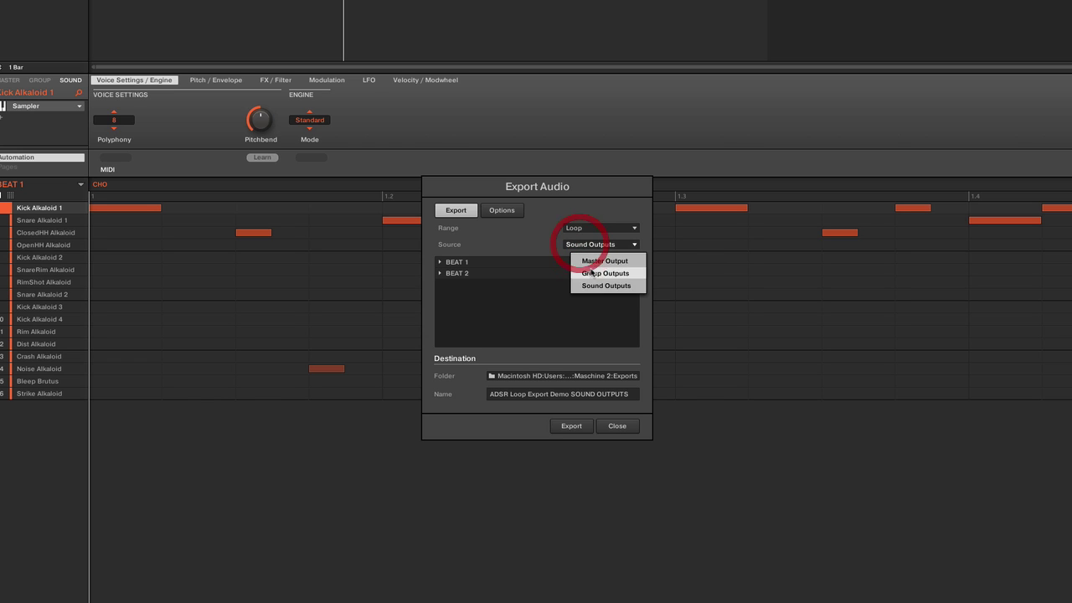
left_click(591, 273)
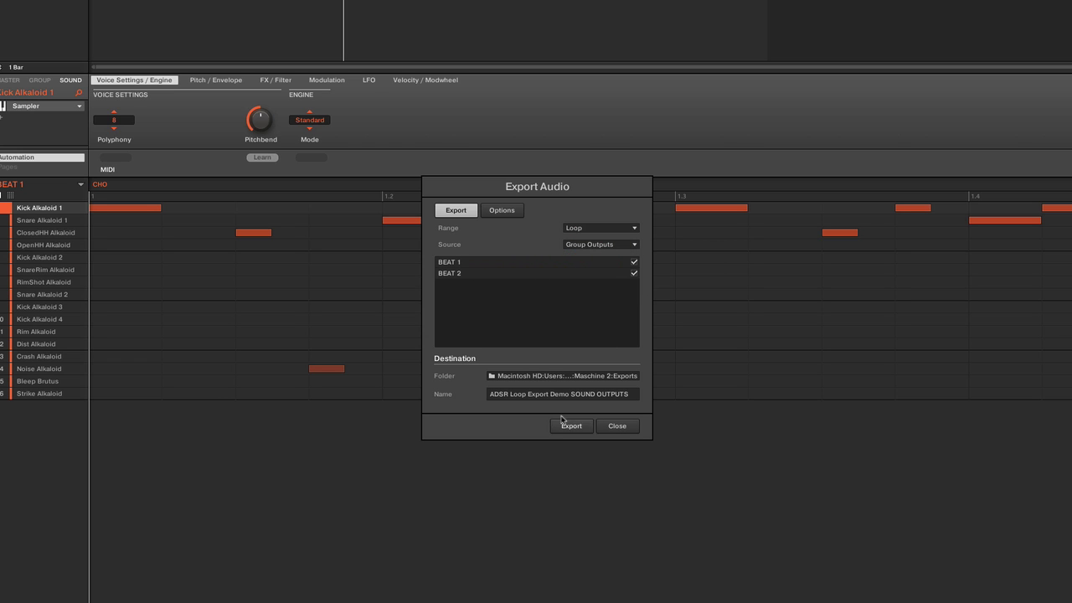
double_click(584, 394)
type("GRP")
key("Return")
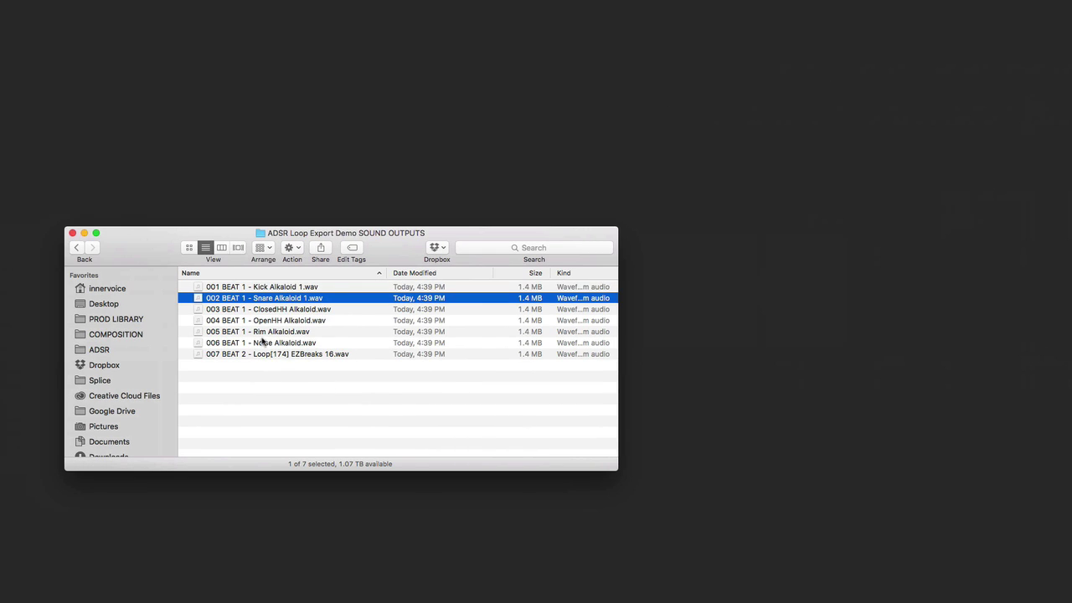
Open GRP OUTPUTS and step through files 001 INTRO - BEAT 1 to 006 CHO A - BEAT 2
key("cmd+Up")
double_click(276, 286)
left_click(260, 287)
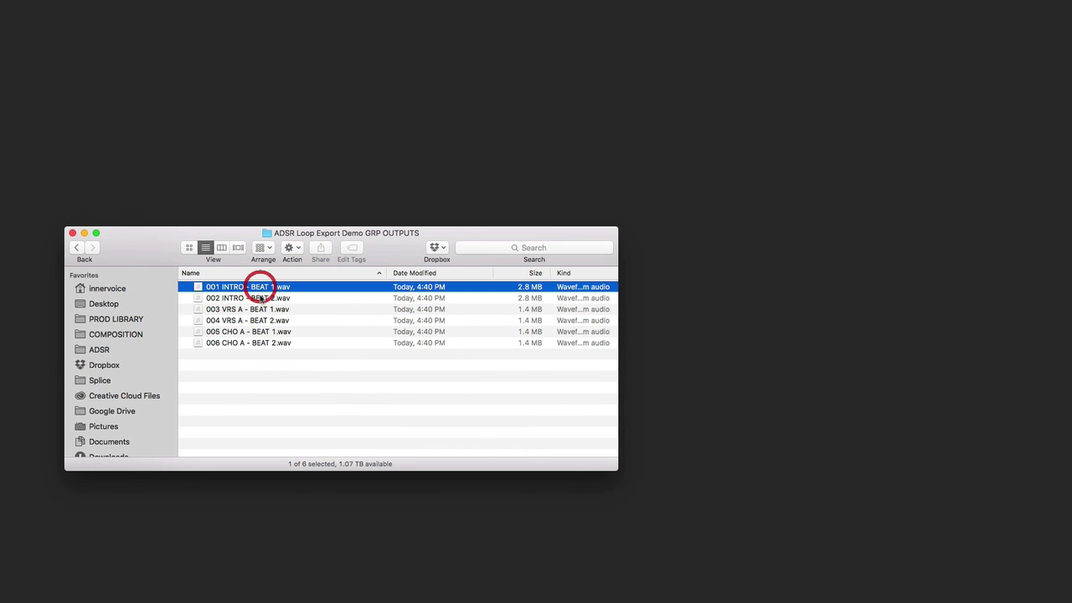
left_click(271, 298)
key("Down")
key("Down")
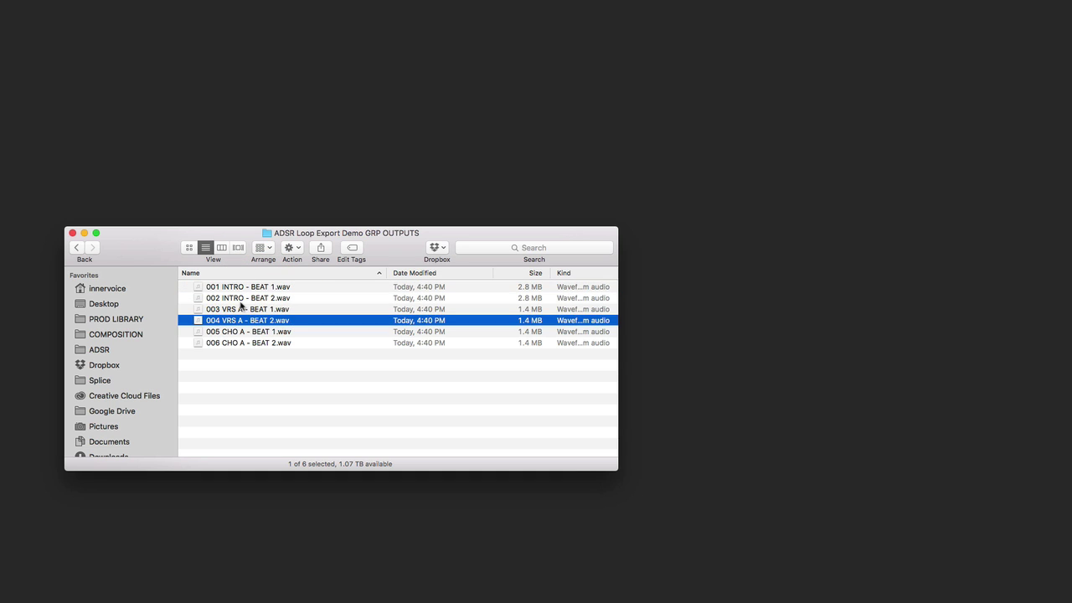
left_click(240, 307)
left_click(249, 320)
left_click(254, 331)
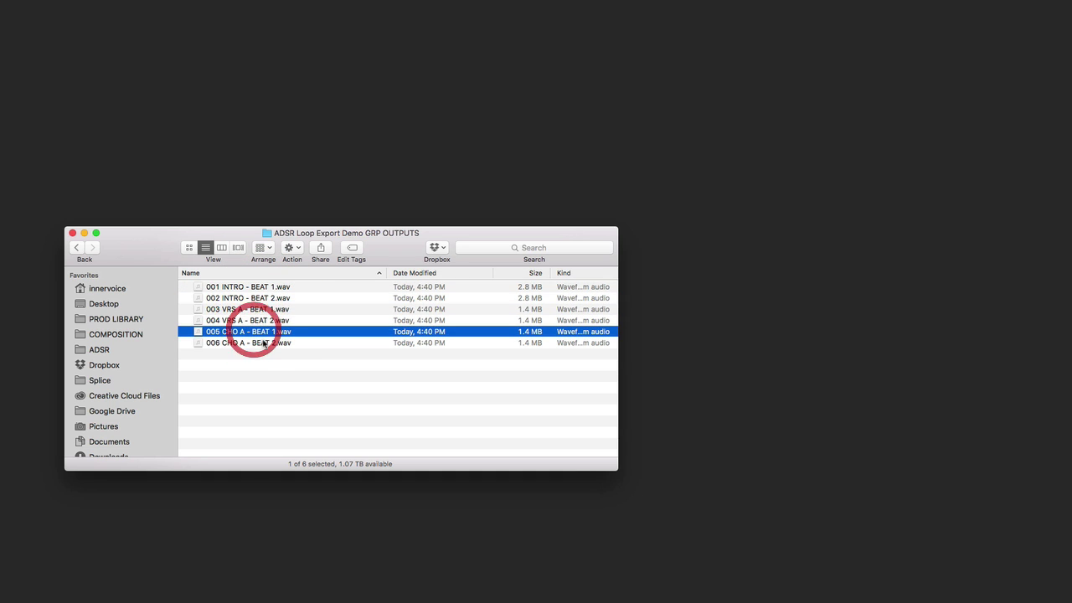
left_click(264, 343)
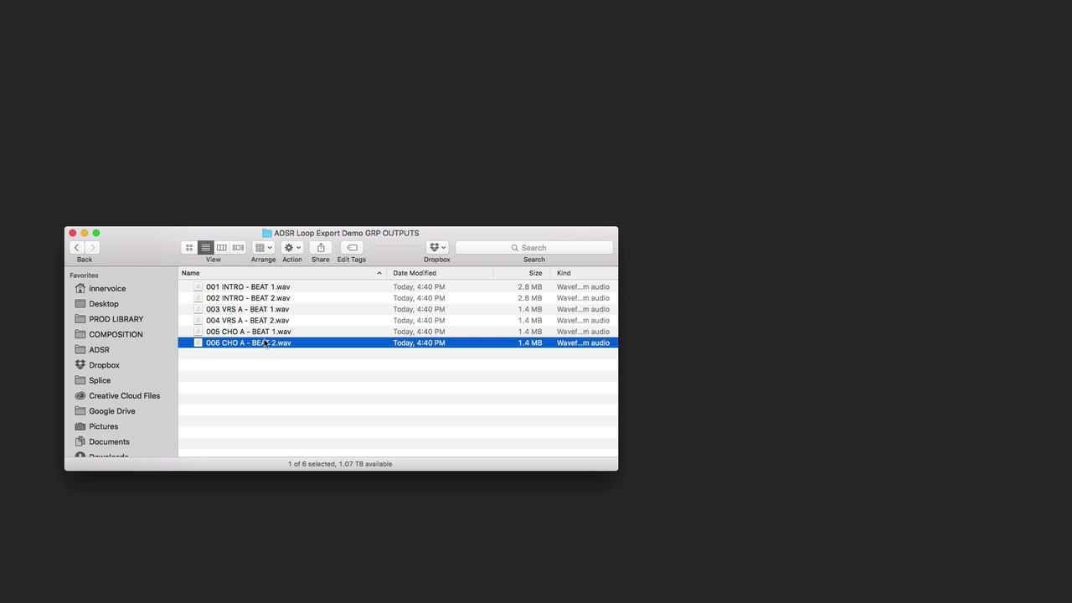